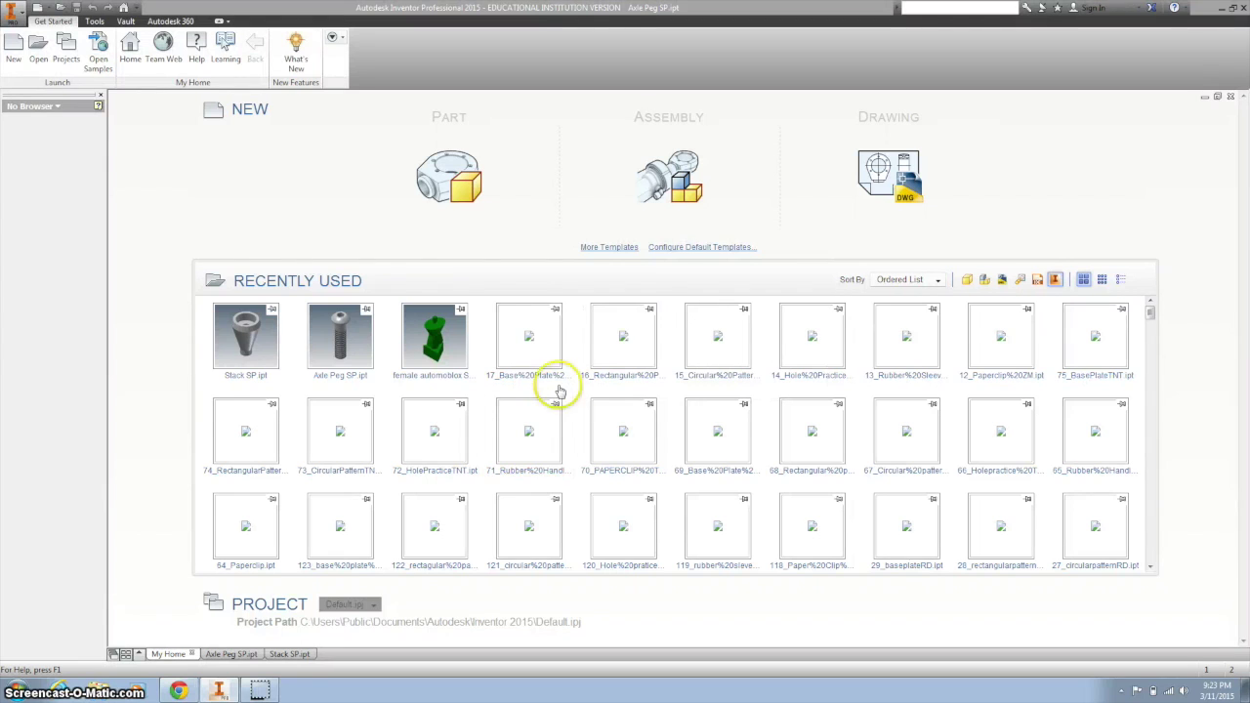
Create a new part file.
click(434, 188)
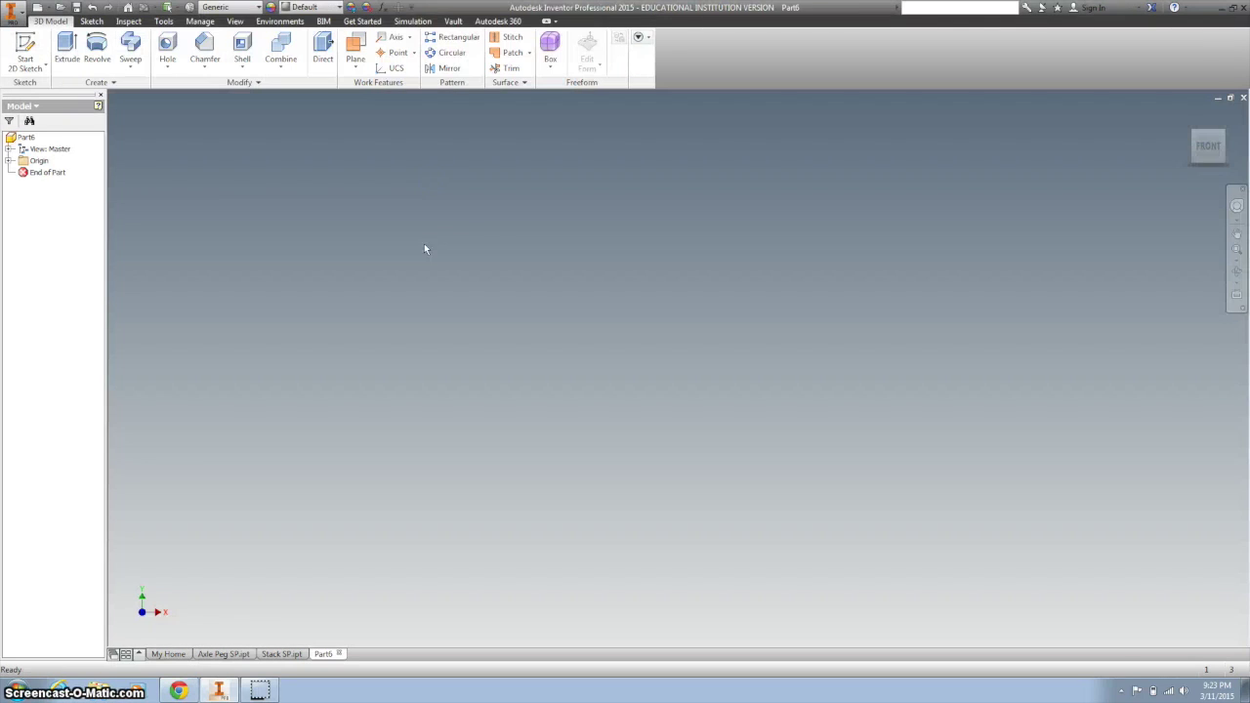
click(419, 257)
Switch to Chrome, examine the train body drawing's dimensions and notes in both views, and return to Inventor.
click(179, 691)
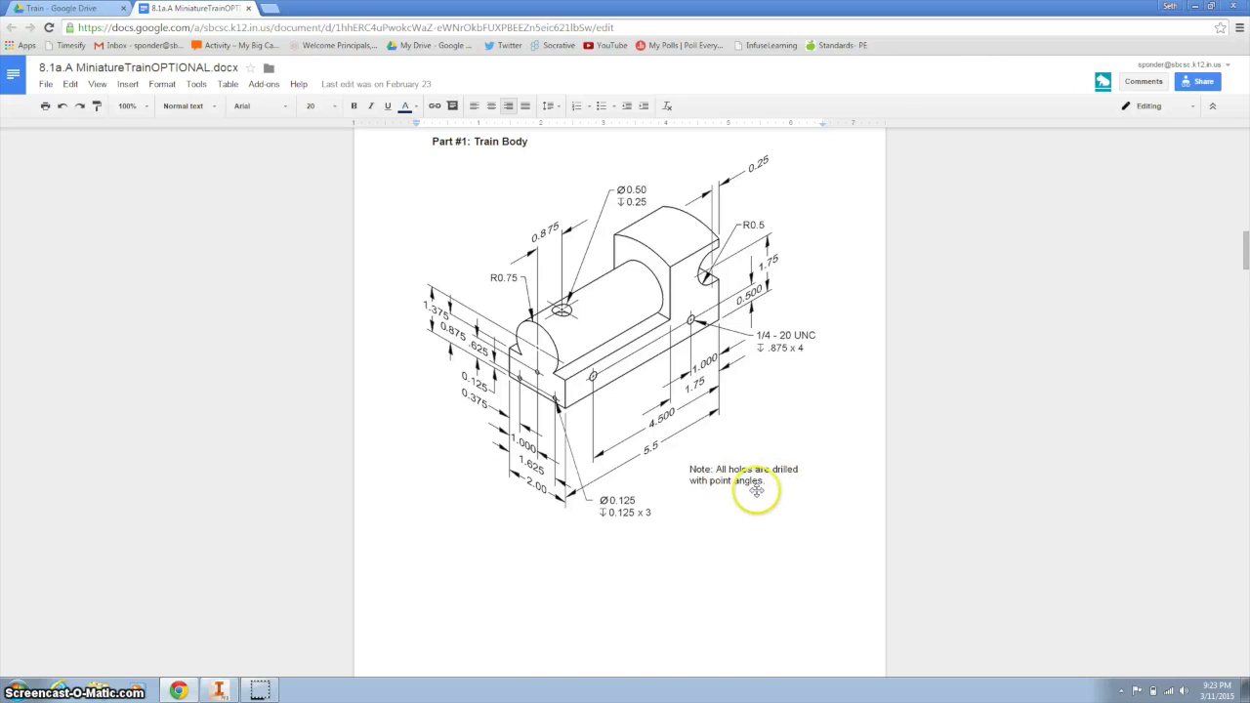
scroll(758, 488, down, 8)
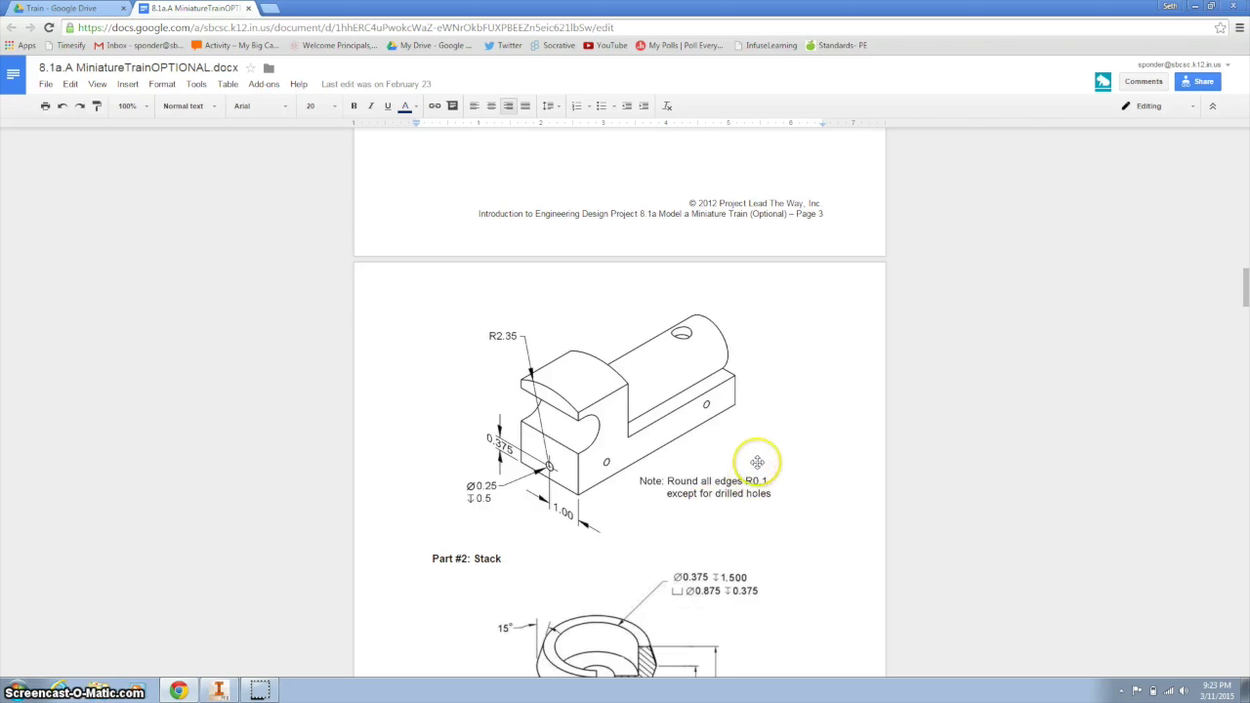
scroll(763, 446, up, 6)
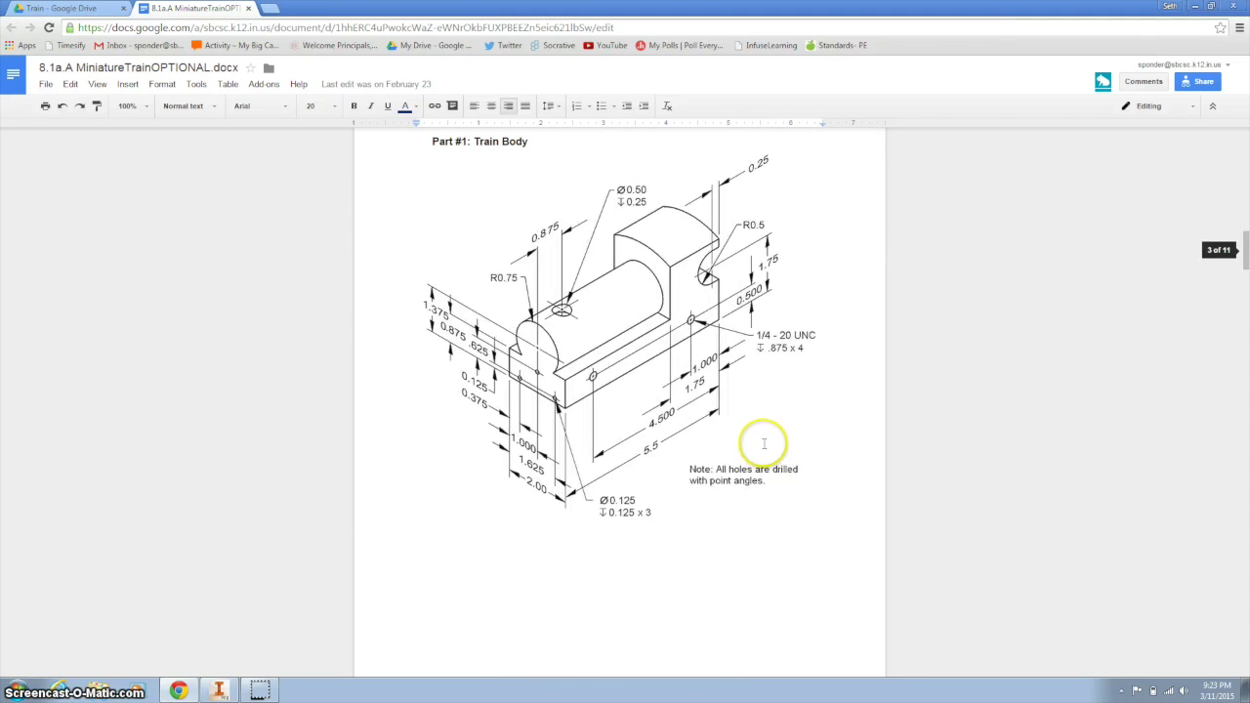
scroll(763, 442, up, 1)
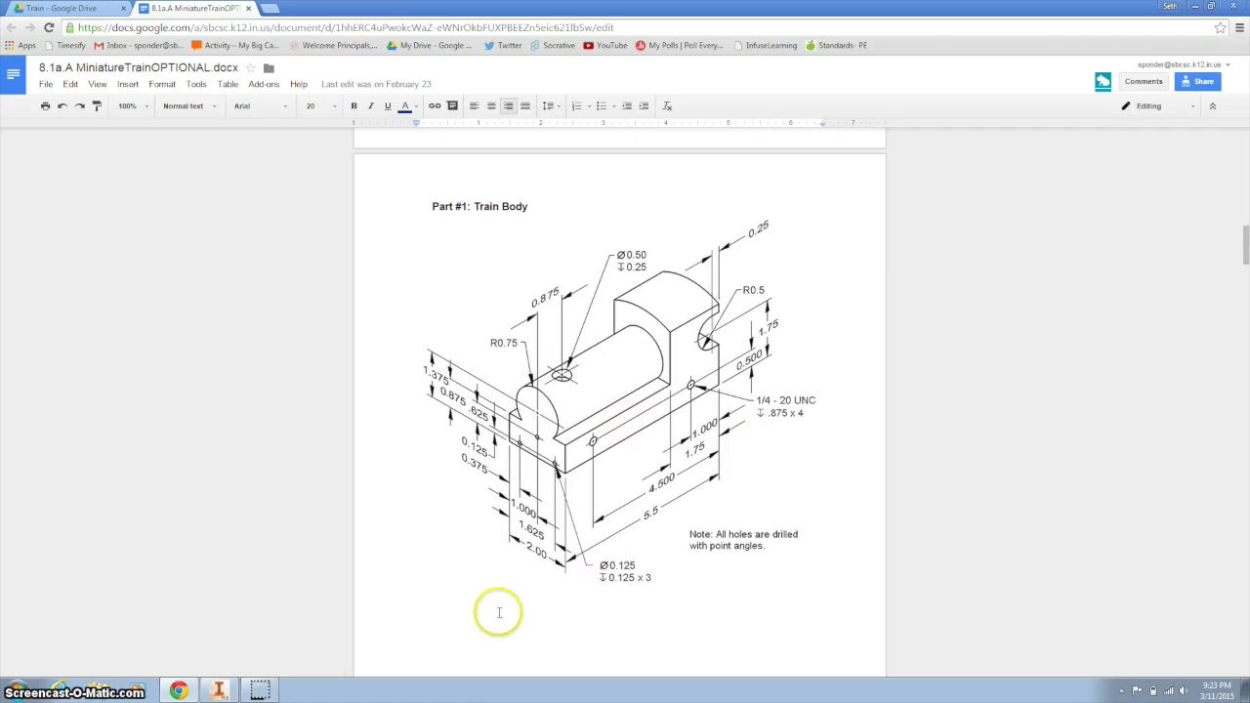
click(221, 690)
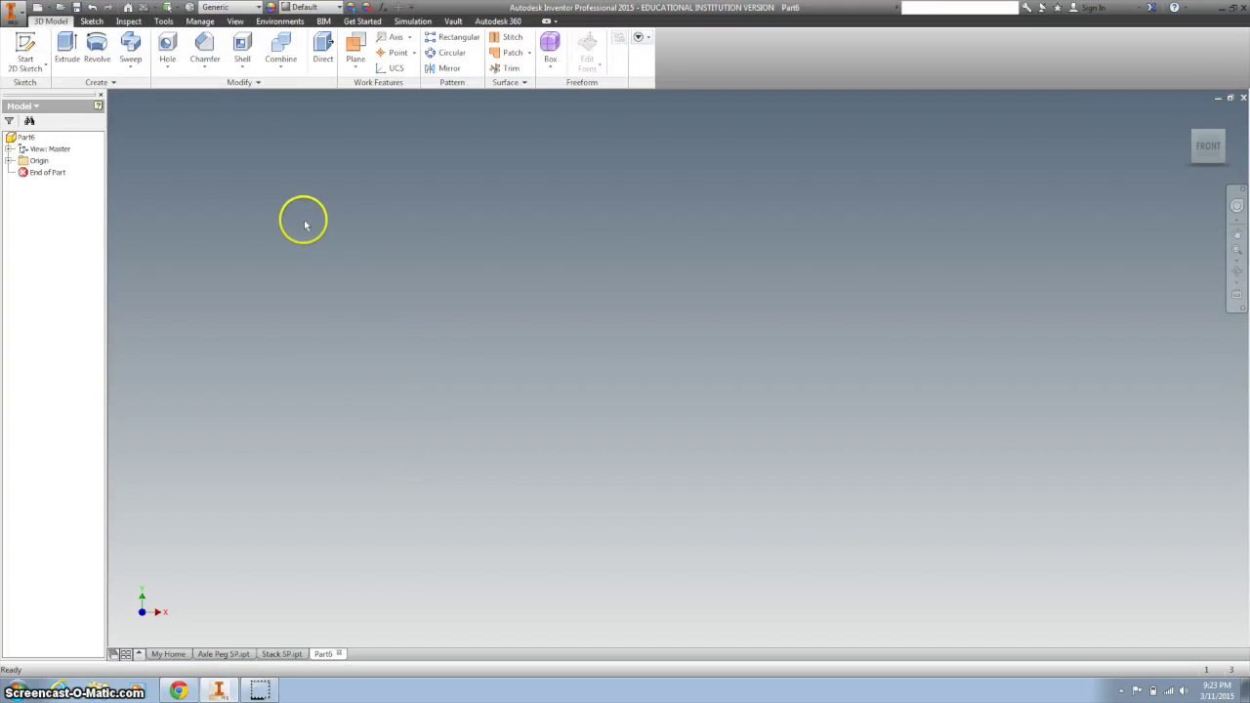
Start a sketch on the YZ plane and draw a 5.5 in horizontal base line near the origin.
click(29, 48)
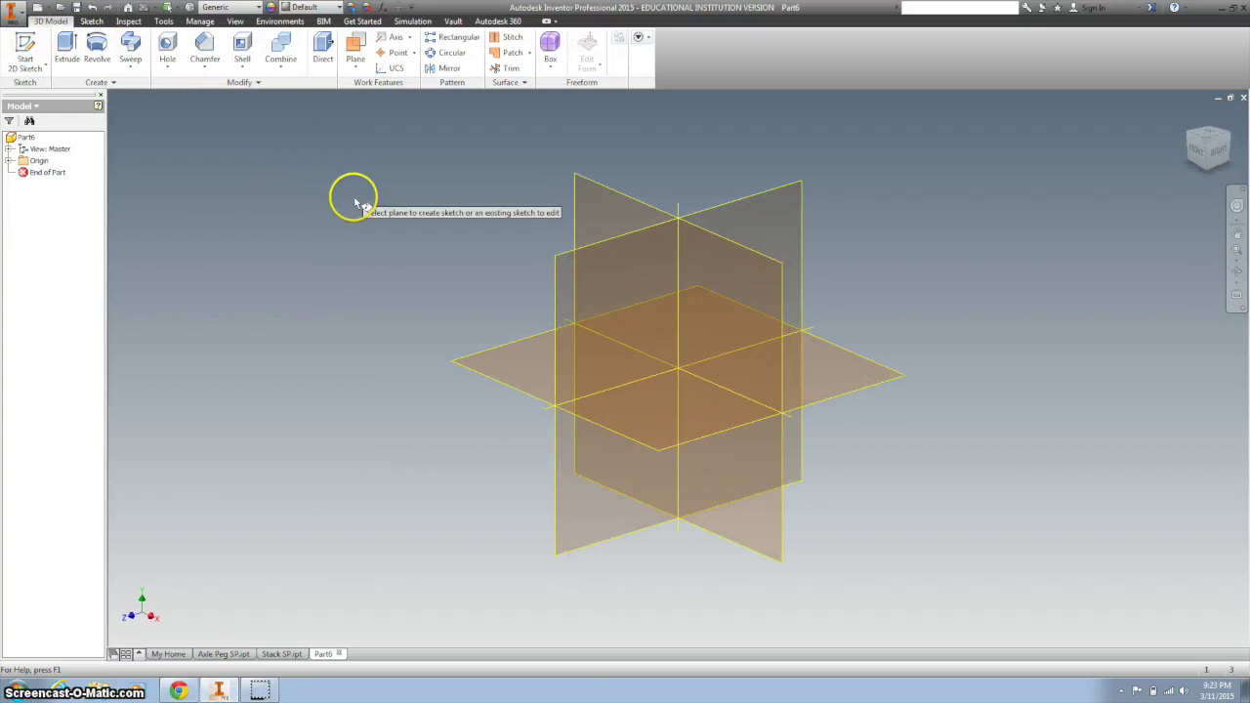
click(603, 282)
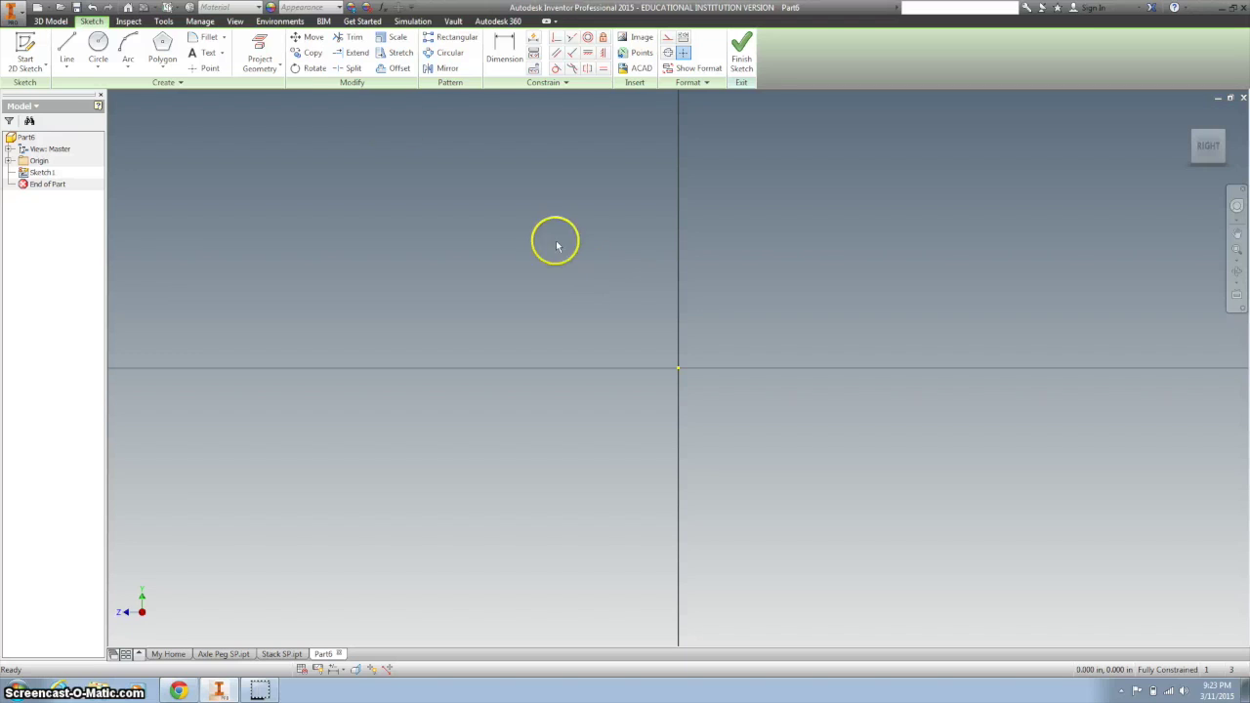
click(66, 43)
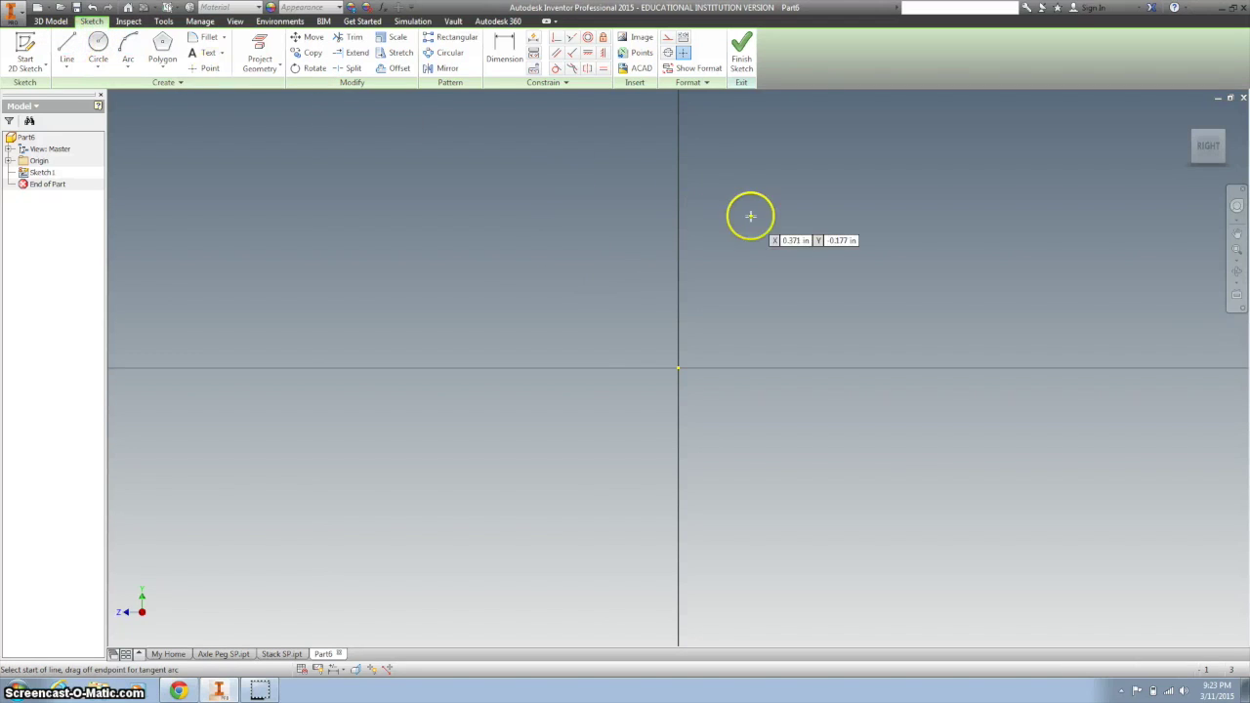
middle_drag(824, 314, 566, 420)
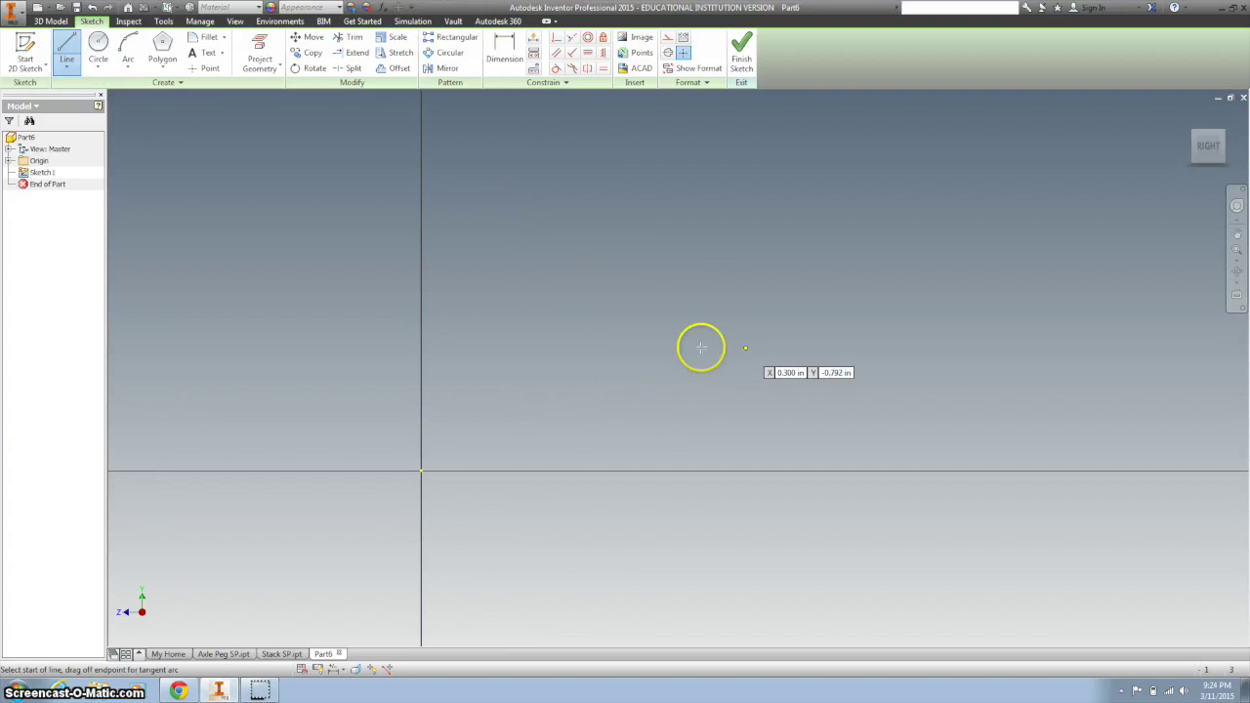
click(520, 383)
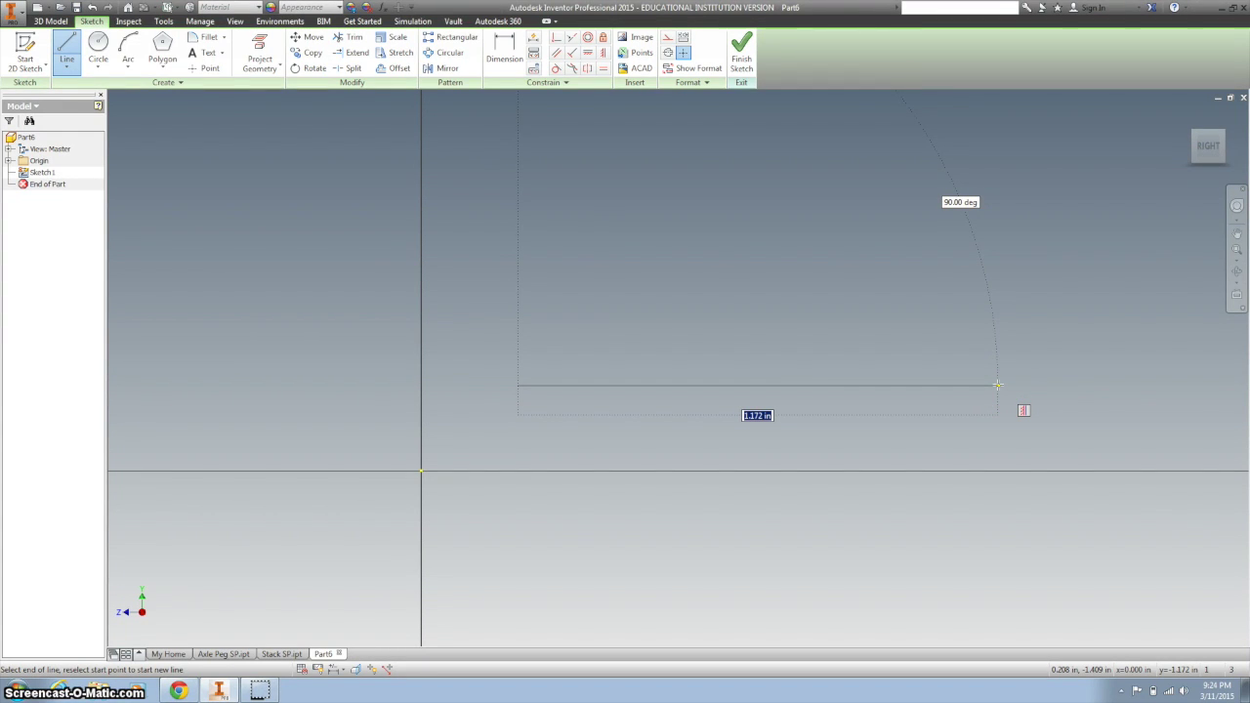
text(5.5)
key(Return)
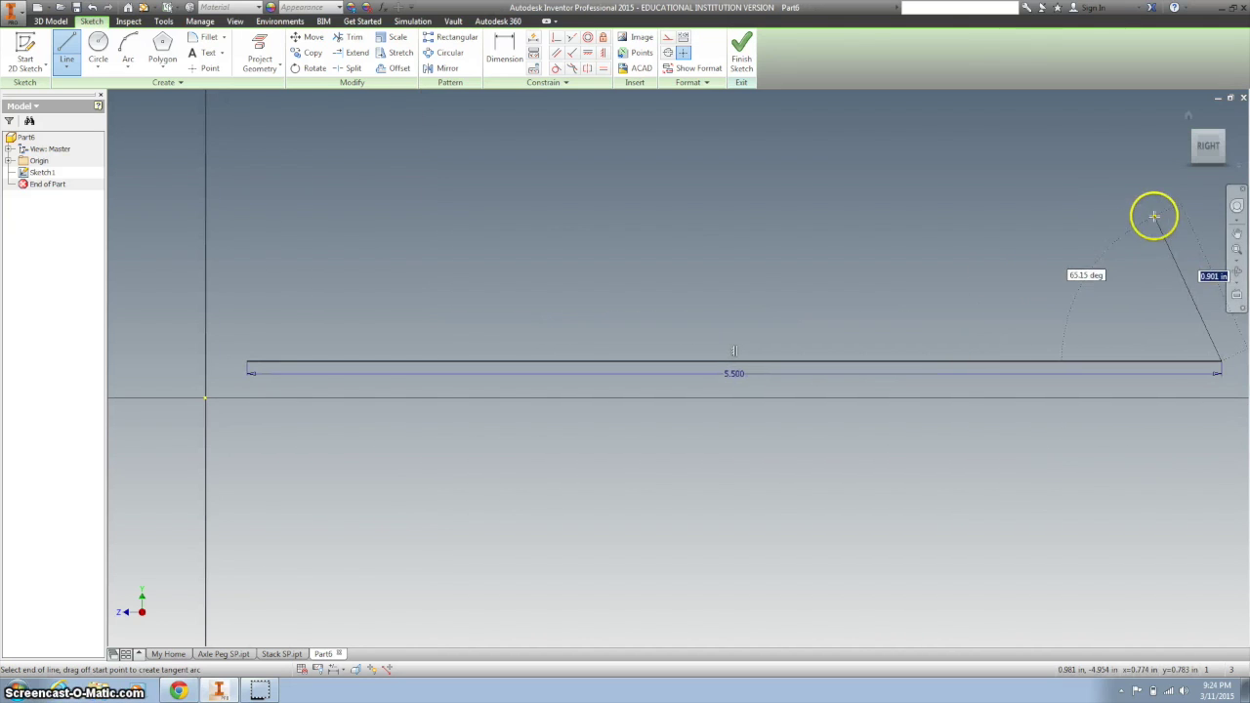
Complete a closed L-shaped outline with a 4 in outer vertical, a 1 in top edge and a 3 in inner vertical.
scroll(1154, 216, down, 3)
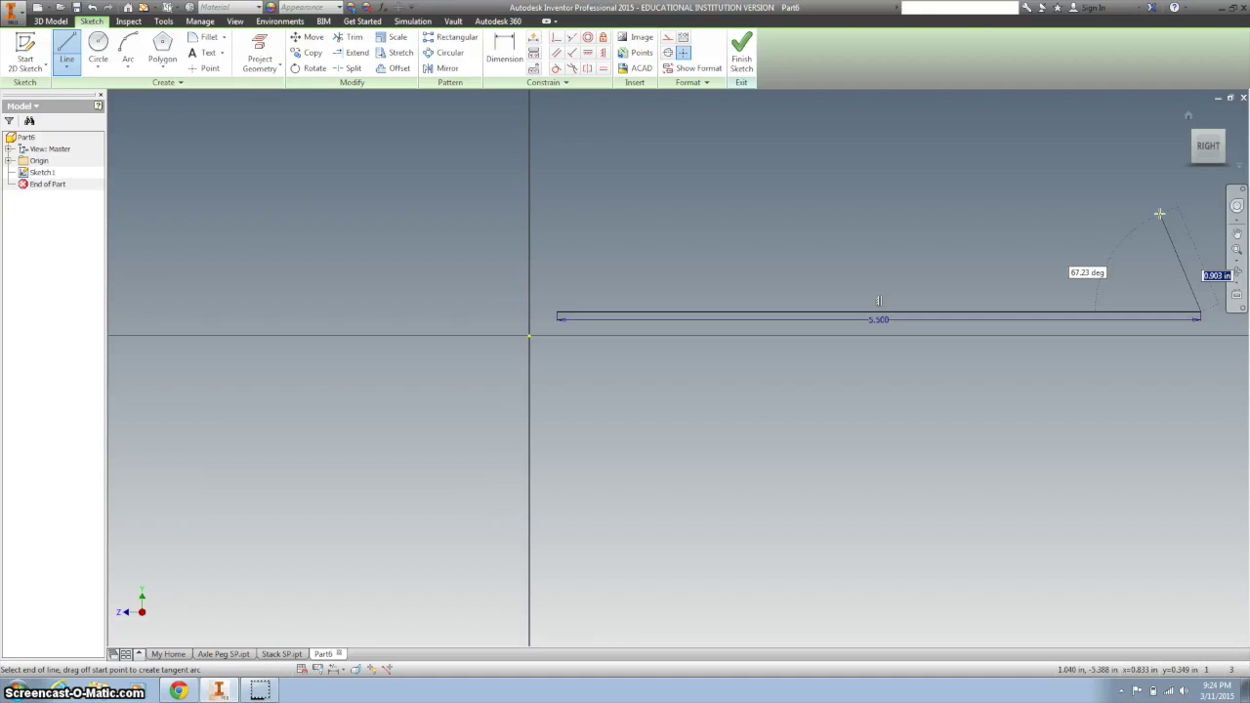
middle_drag(1160, 214, 1068, 245)
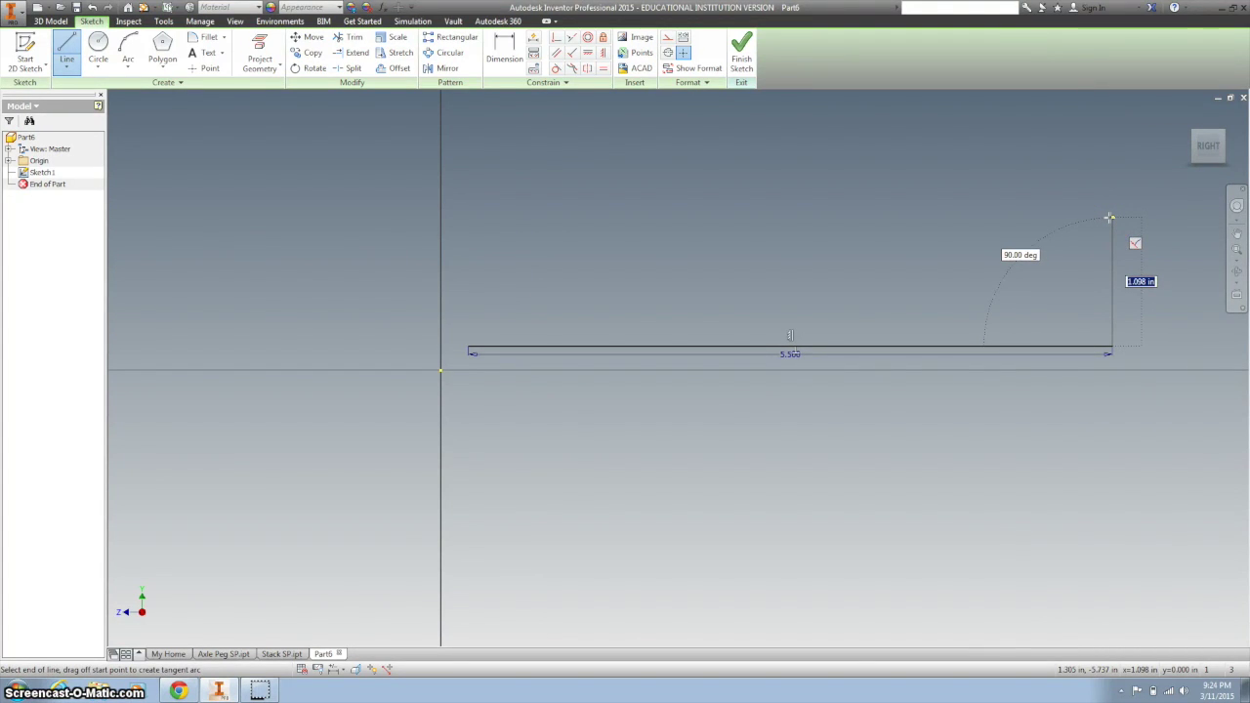
key(Return)
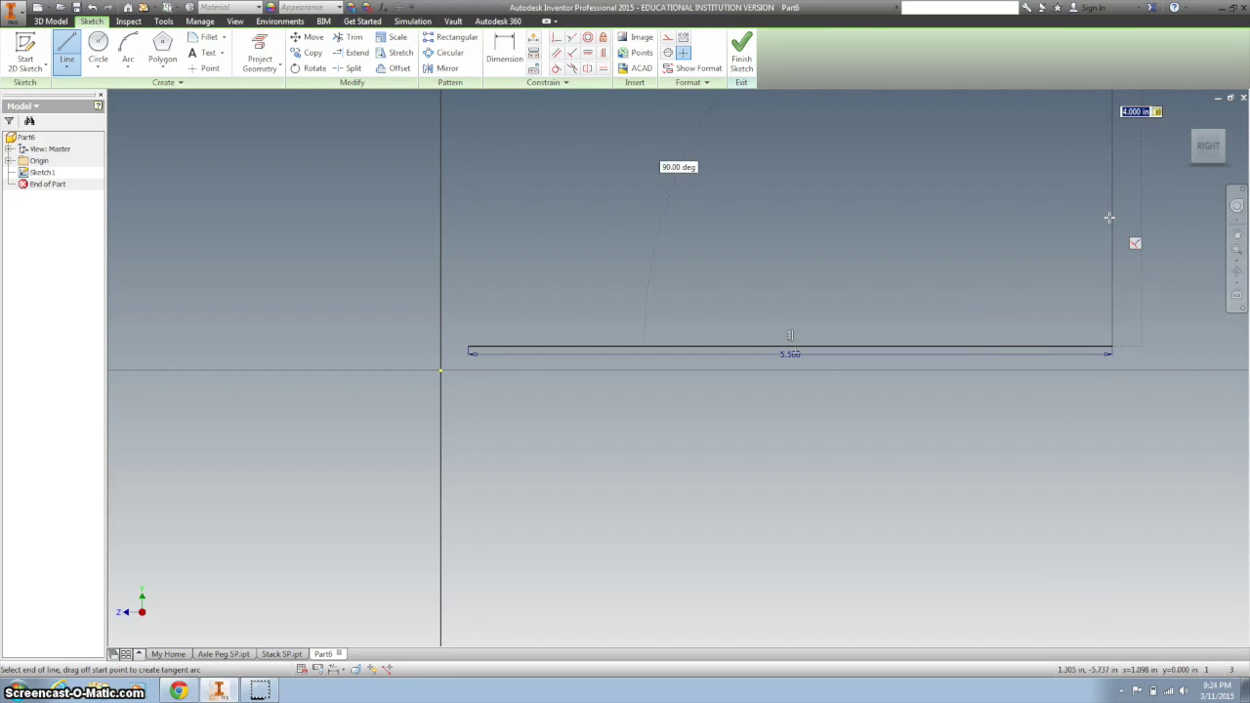
key(Home)
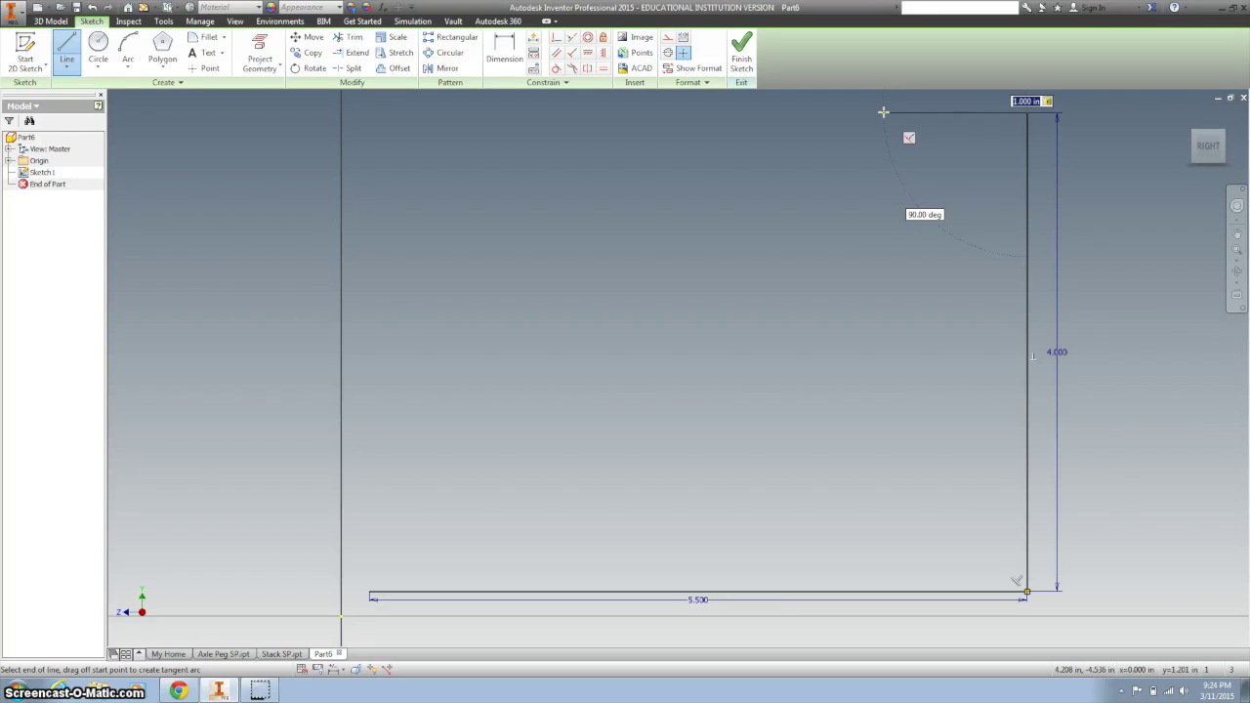
click(885, 111)
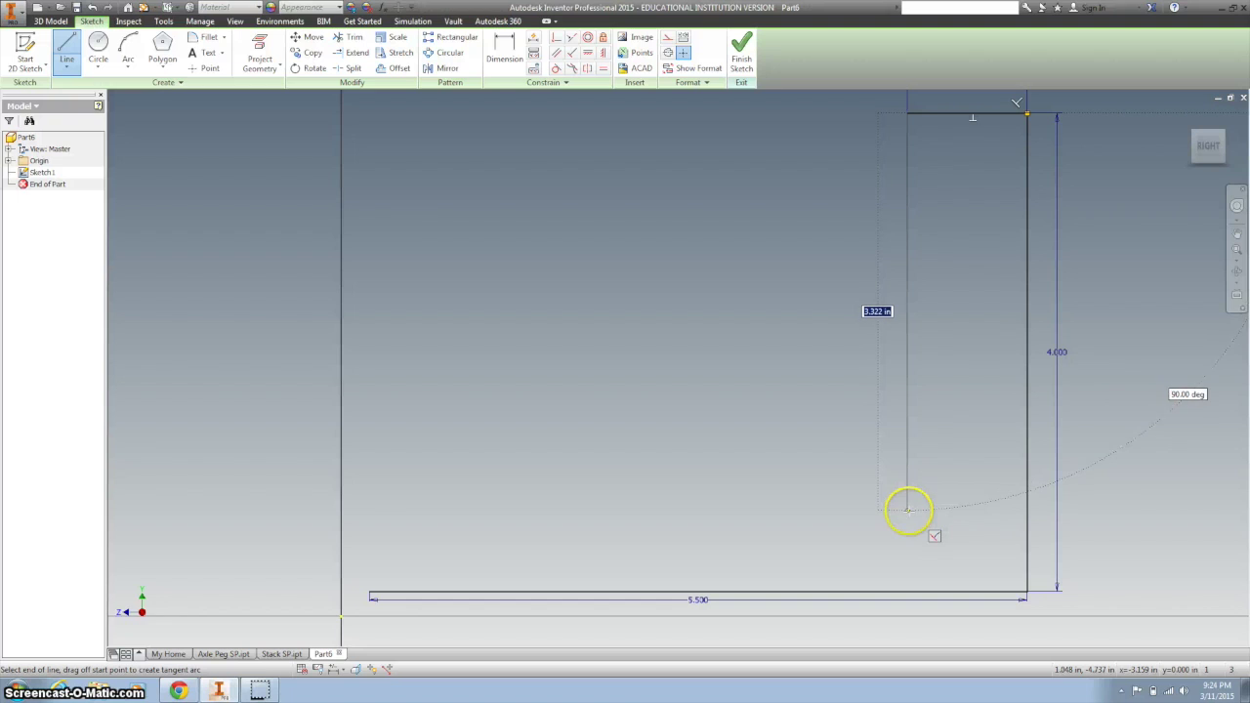
key(Return)
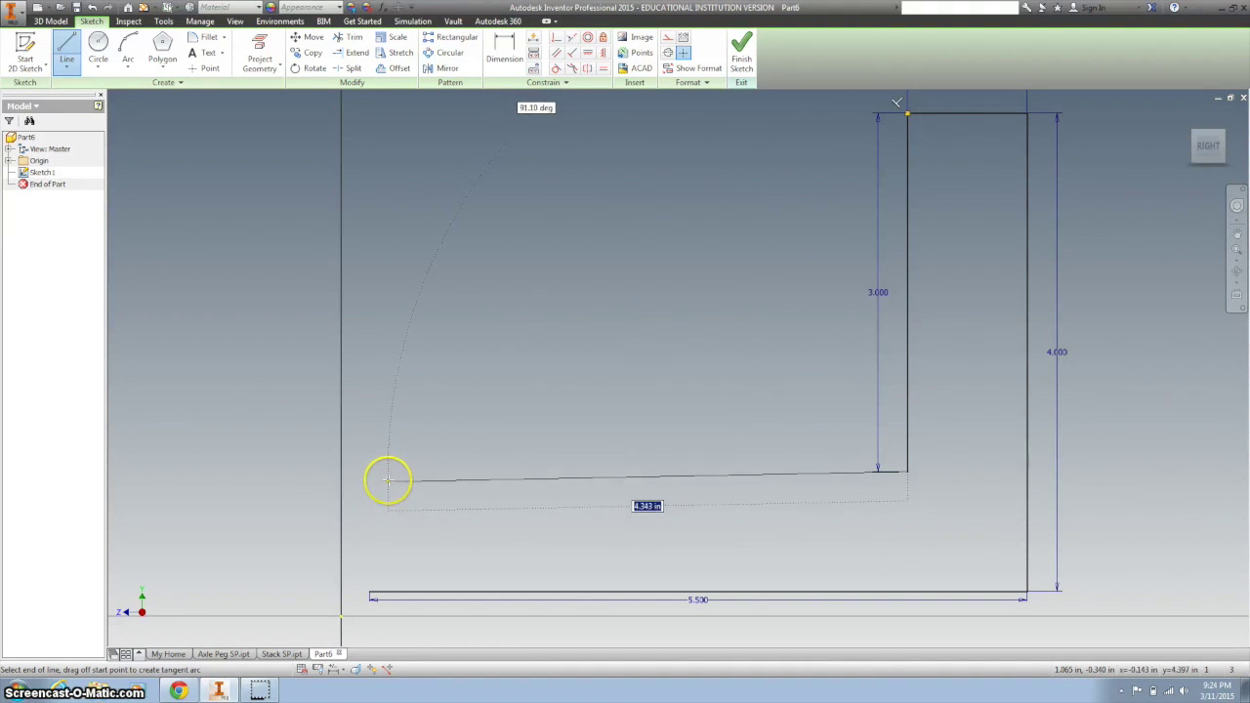
click(369, 472)
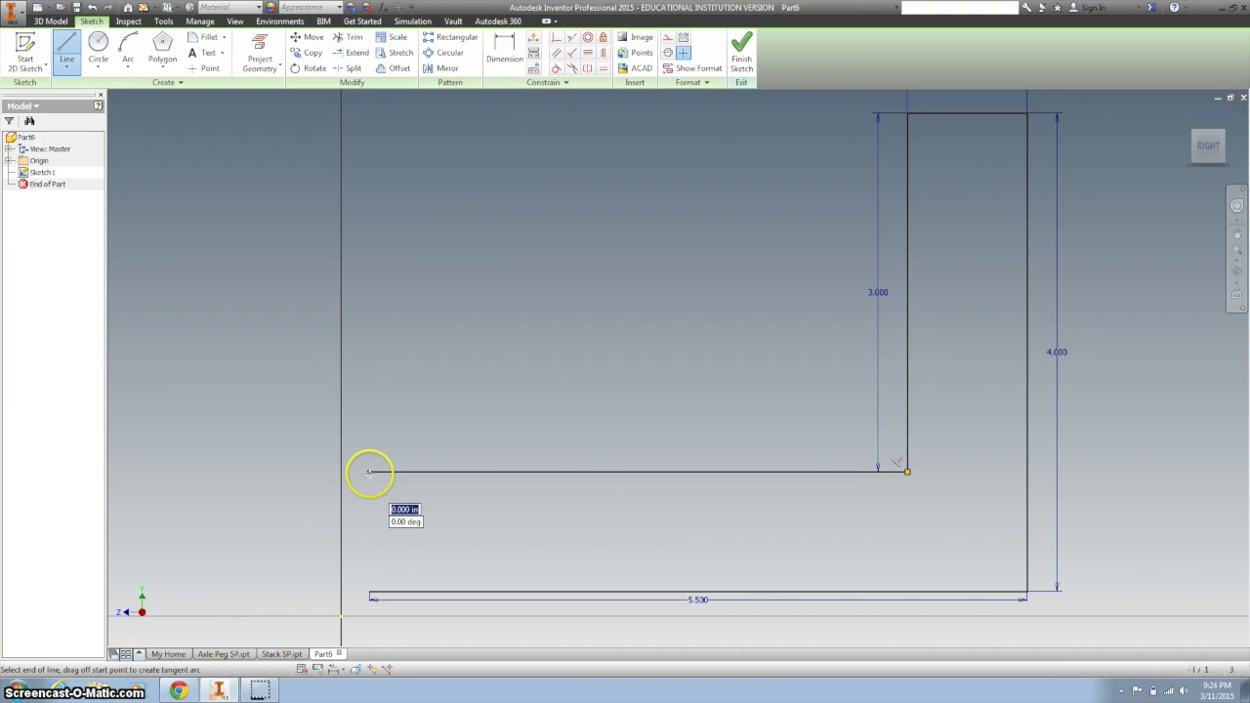
click(370, 591)
key(Escape)
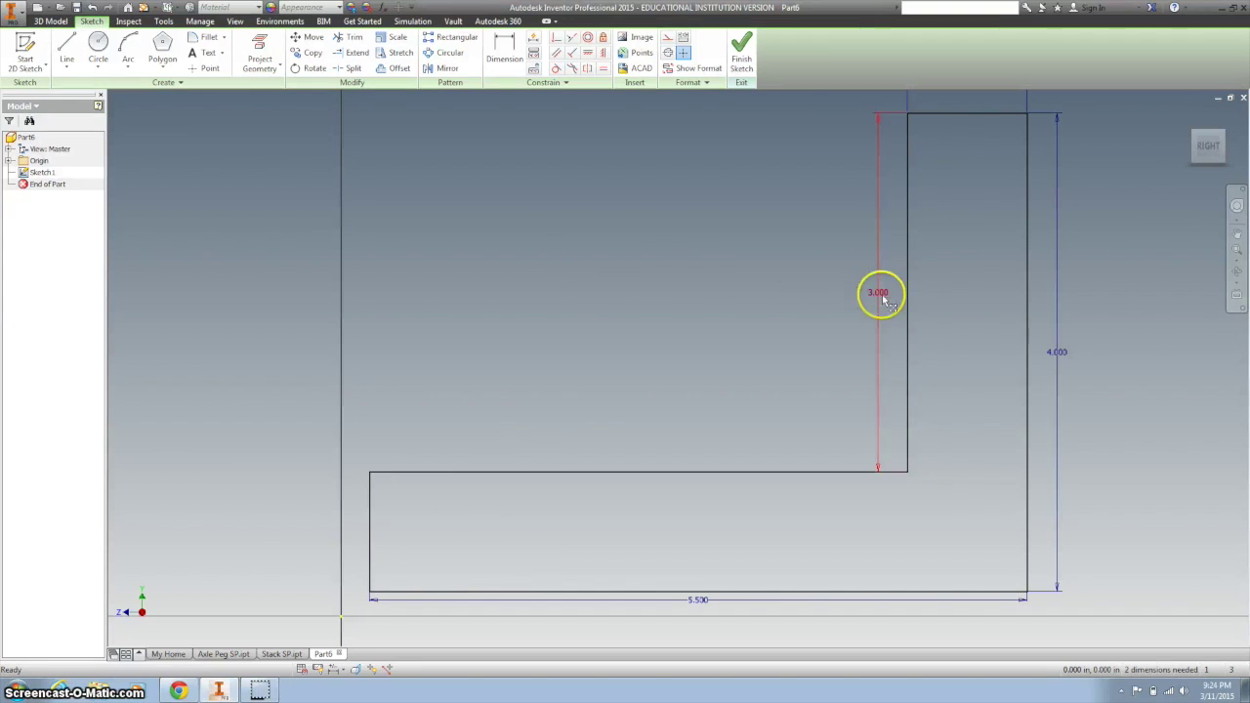
Delete the inner vertical's 3 in dimension and dimension the height of the base's short end as 0.875 in.
key(Delete)
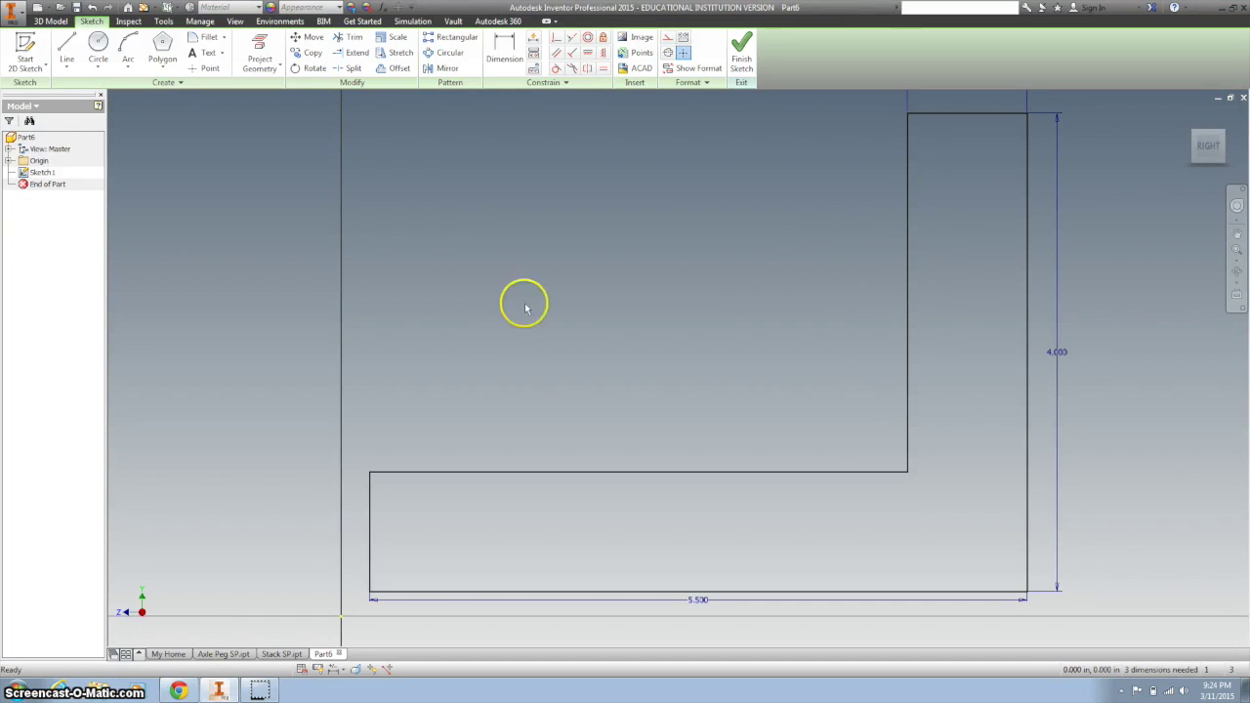
click(504, 49)
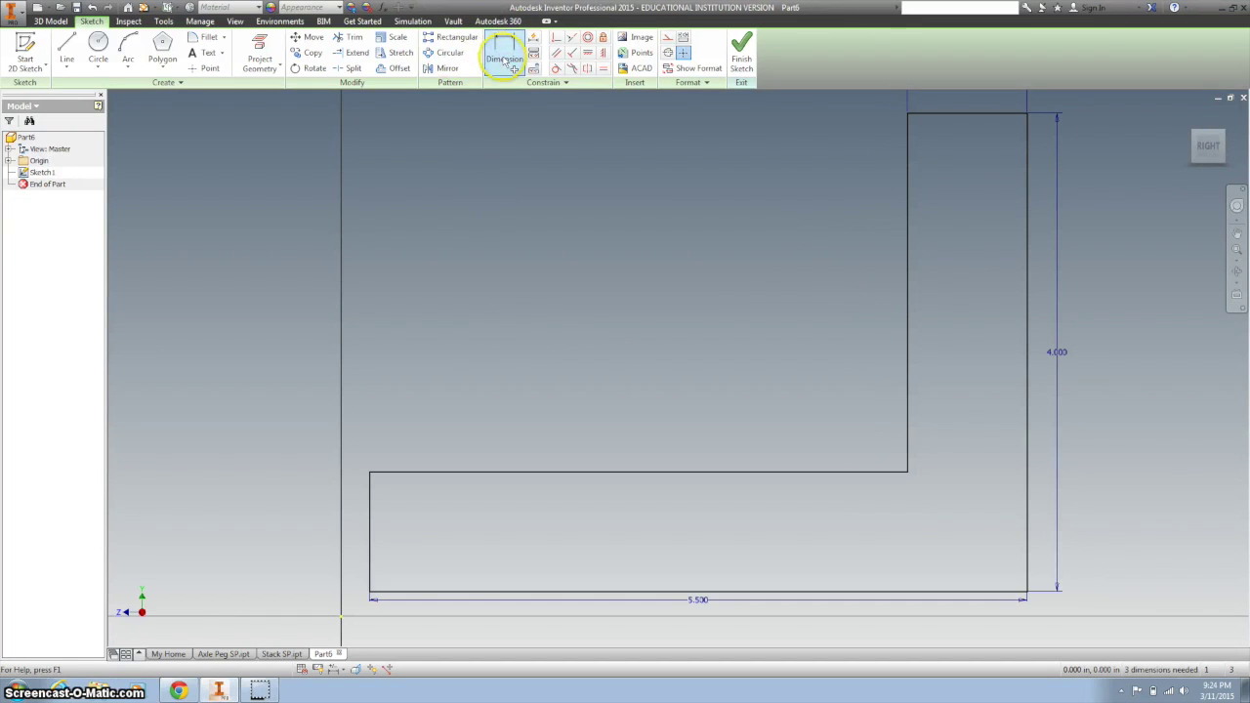
click(369, 530)
click(306, 524)
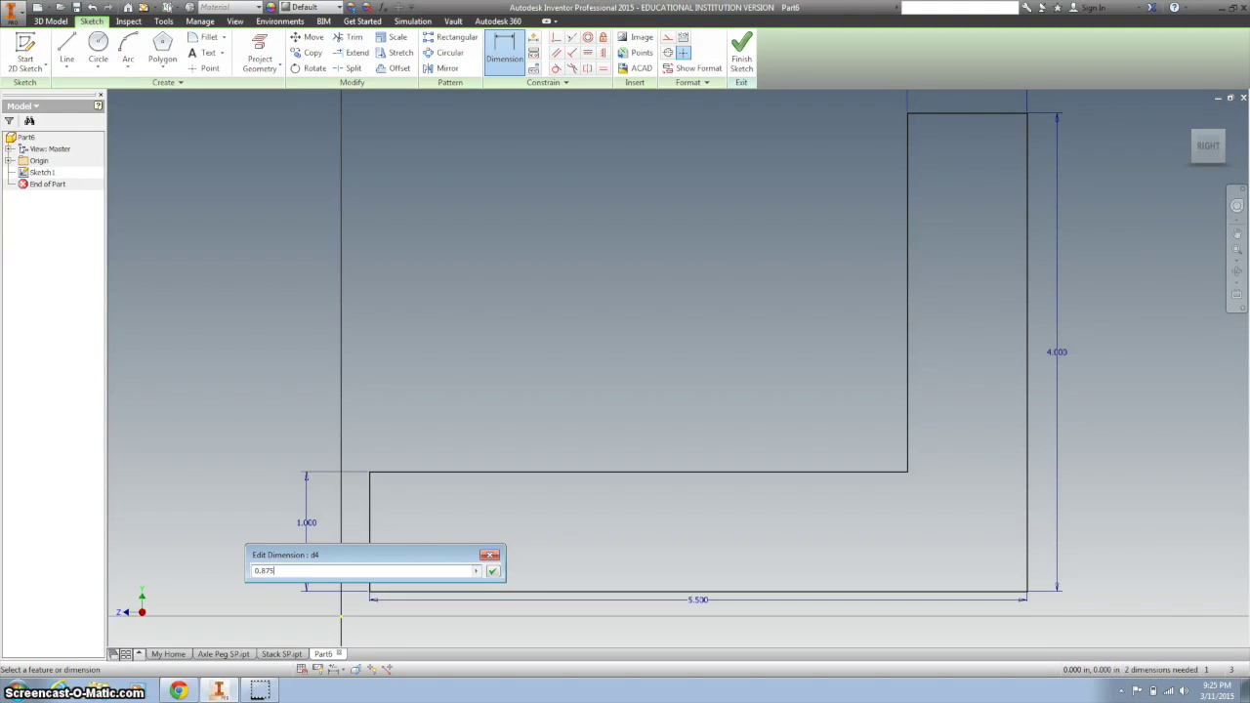
key(Return)
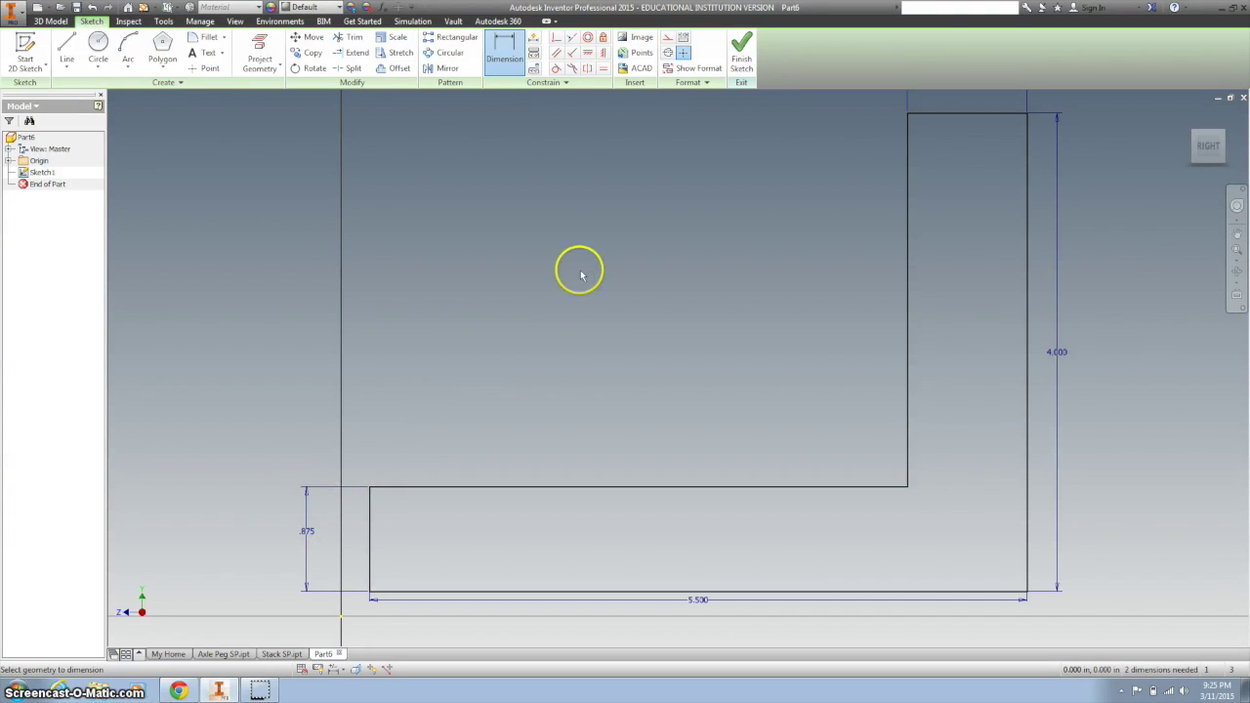
Finish the sketch and extrude the L-shaped profile 2 in in the reversed direction.
scroll(580, 274, down, 1)
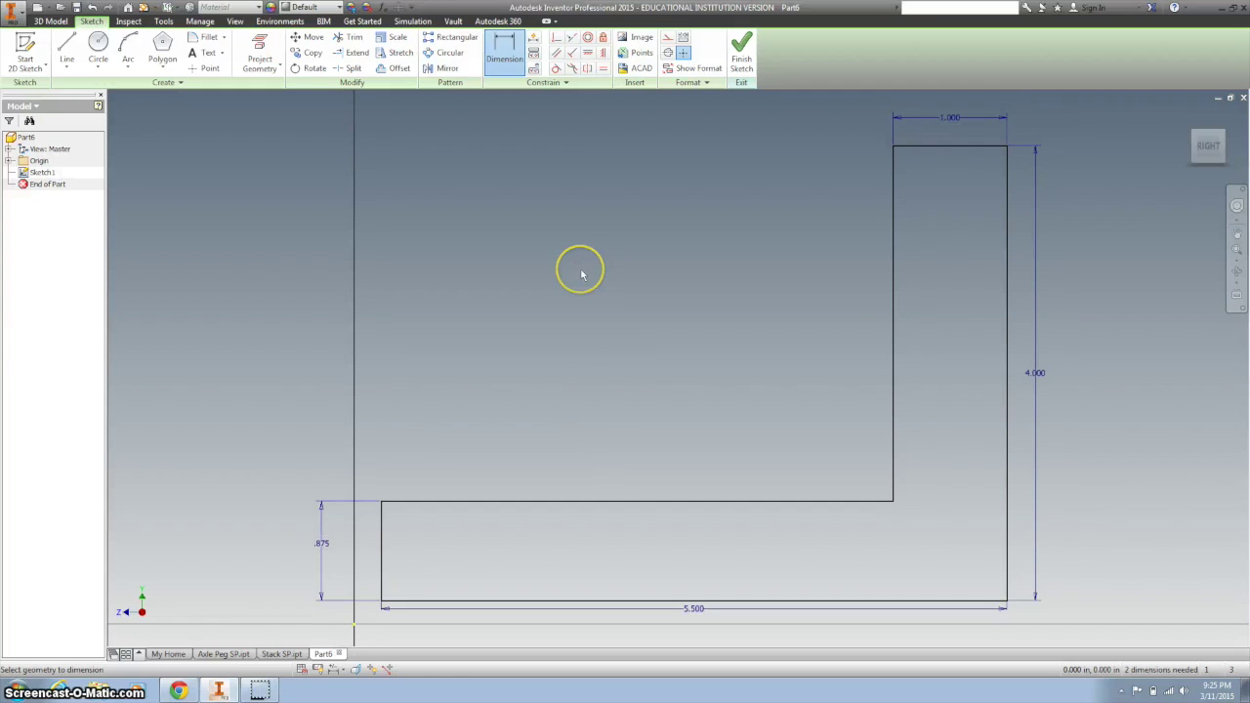
click(741, 50)
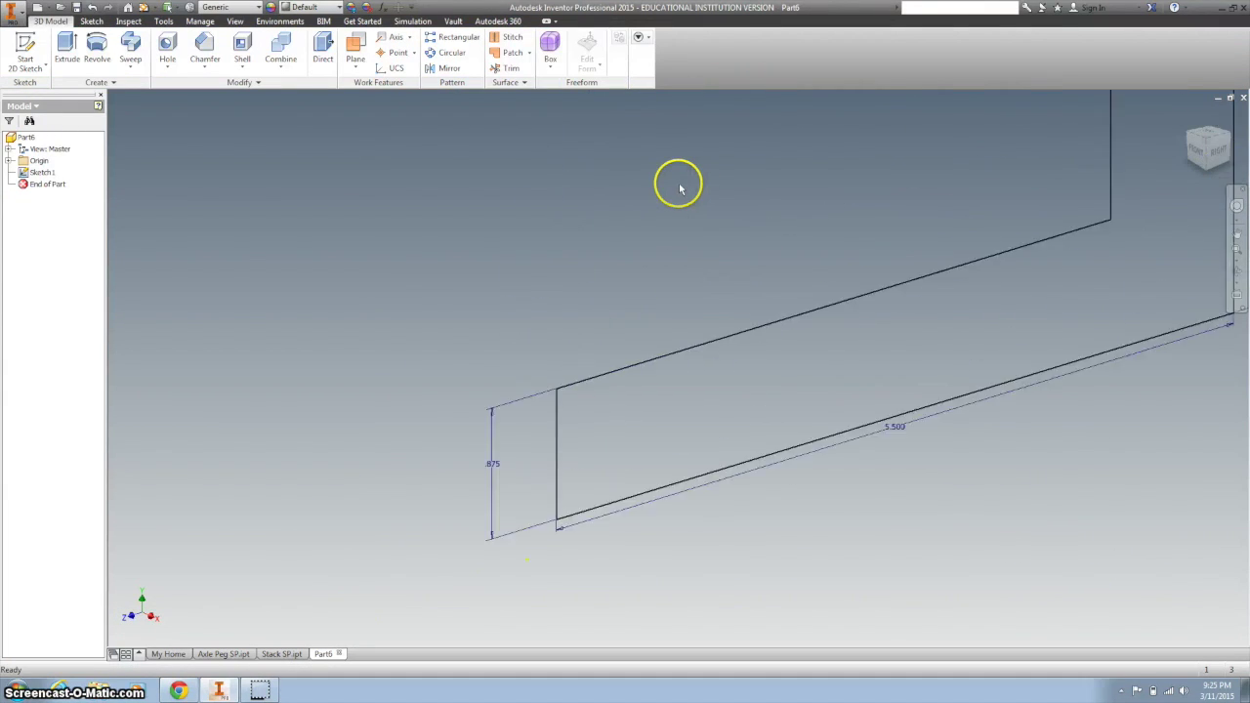
click(70, 49)
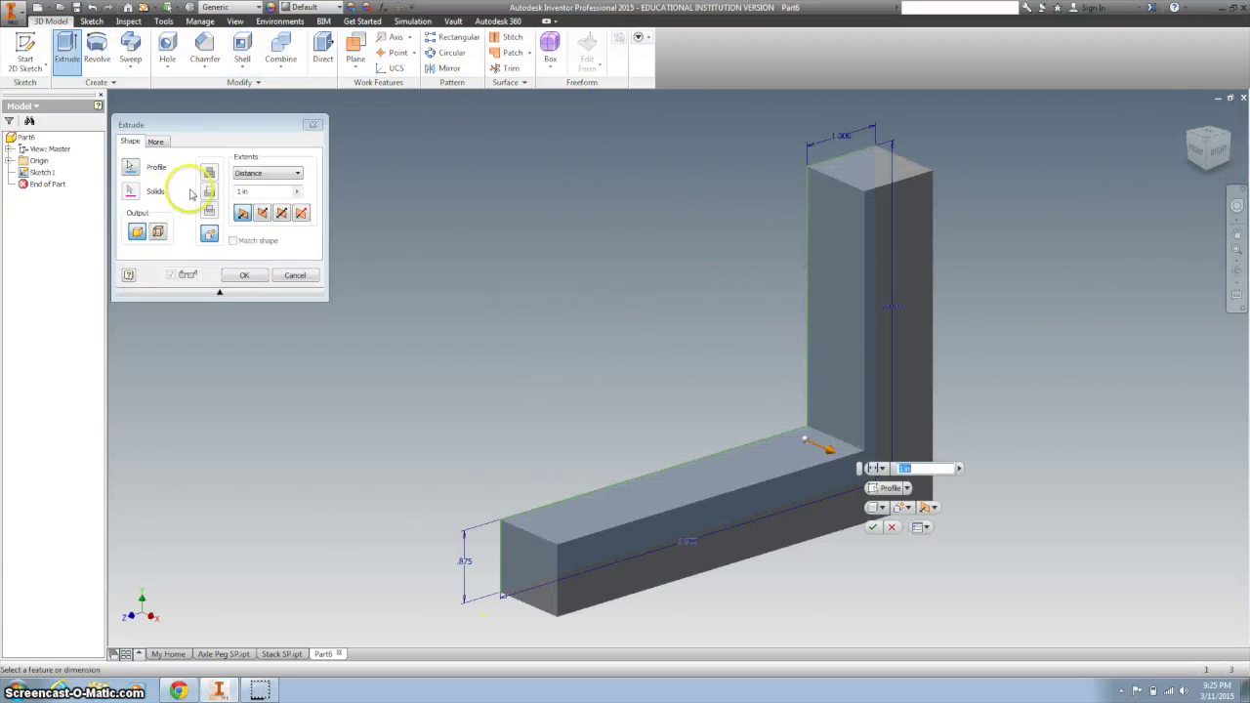
click(262, 213)
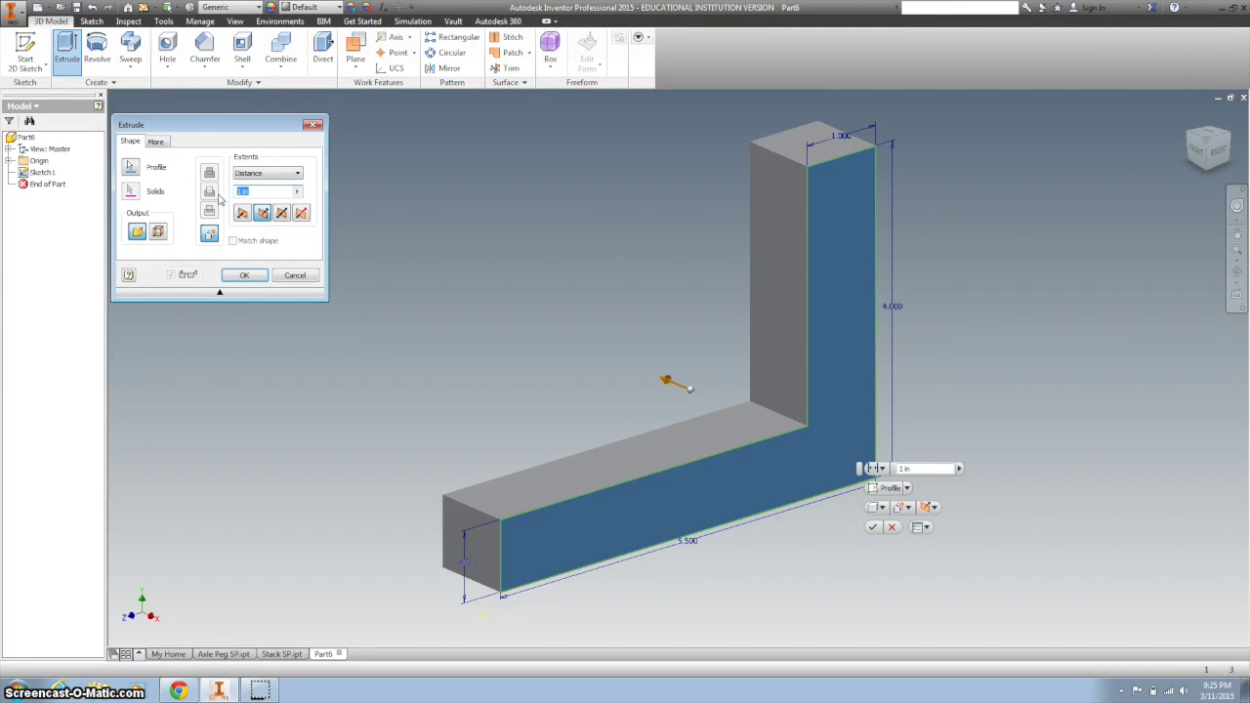
key(Return)
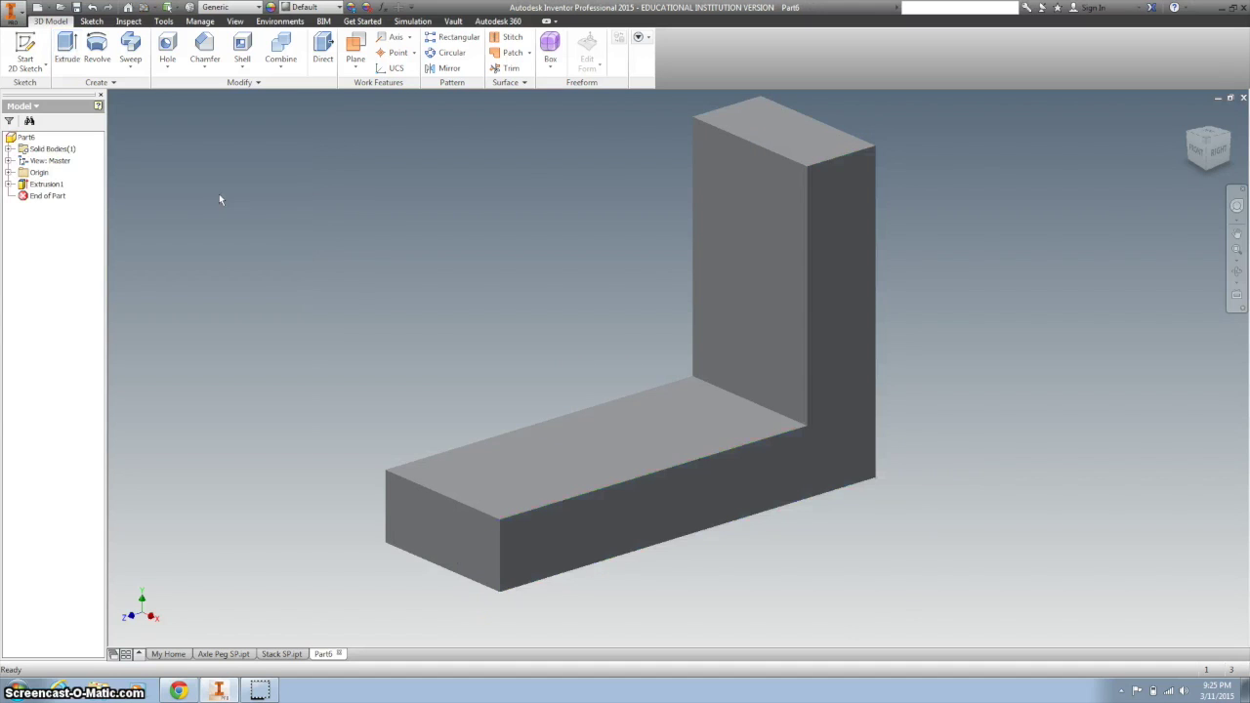
Edit the extrusion's sketch to set the upright section's width to 1.75 in, and finish the sketch.
click(9, 184)
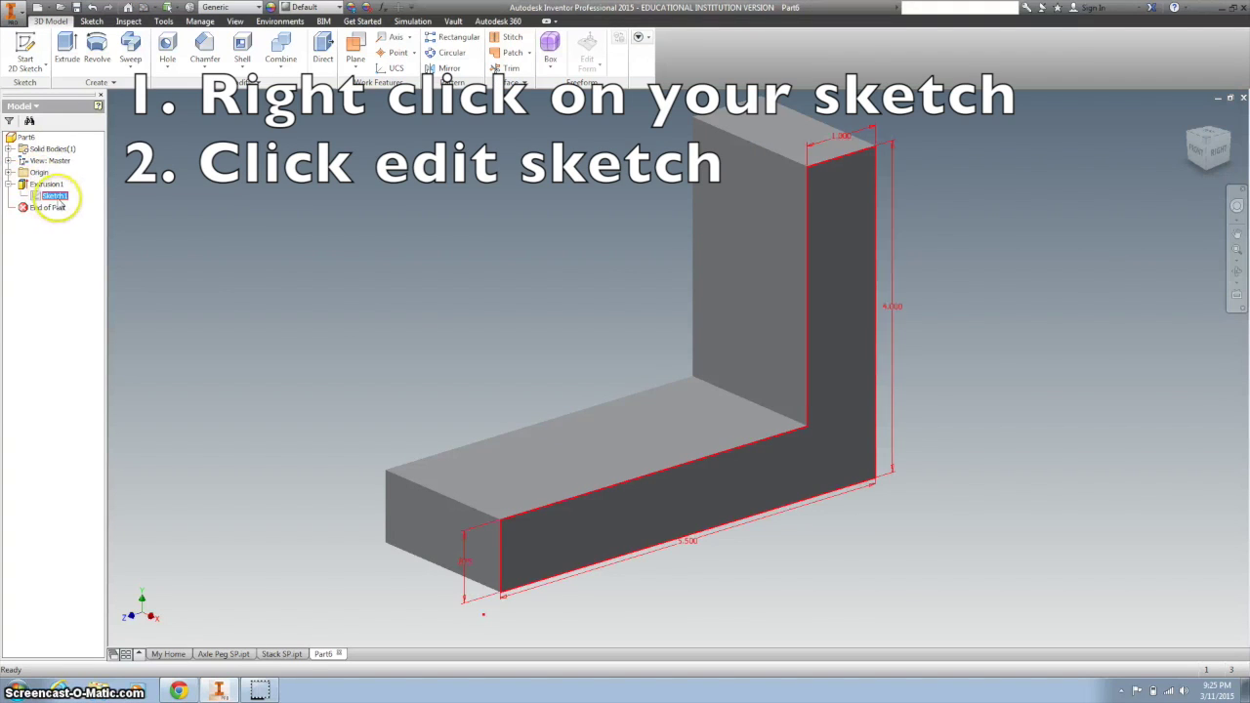
right_click(55, 196)
click(89, 233)
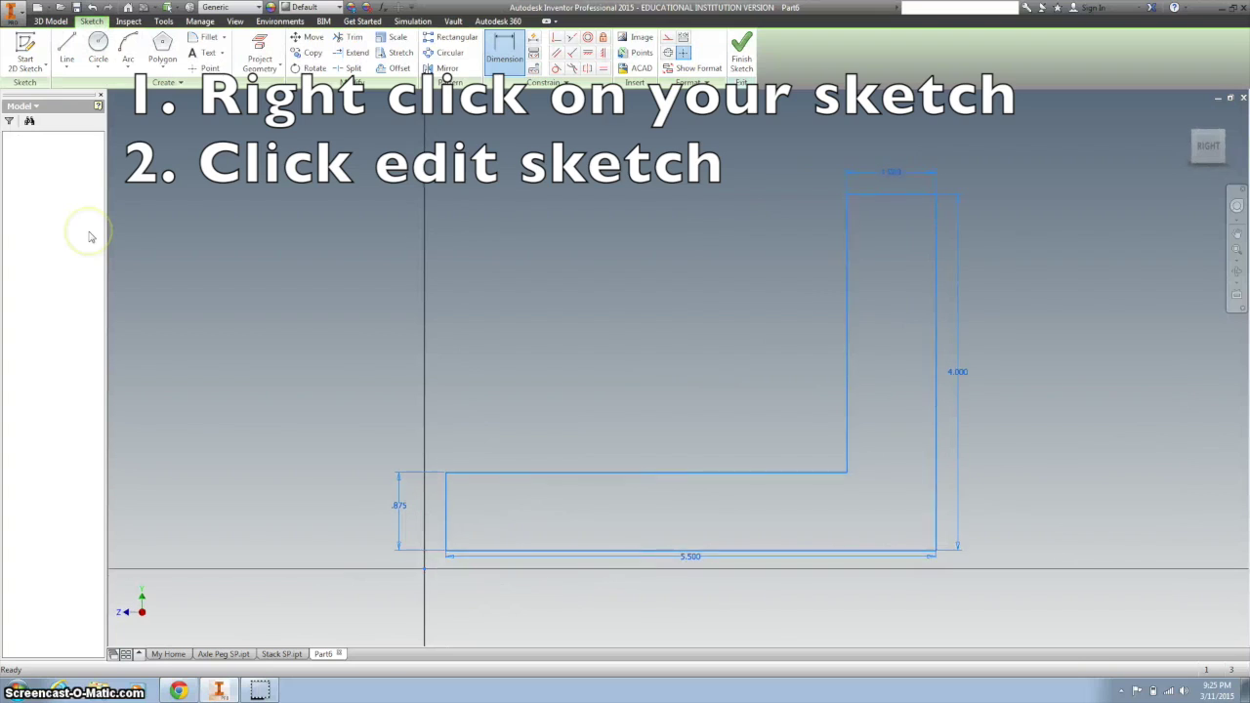
double_click(896, 174)
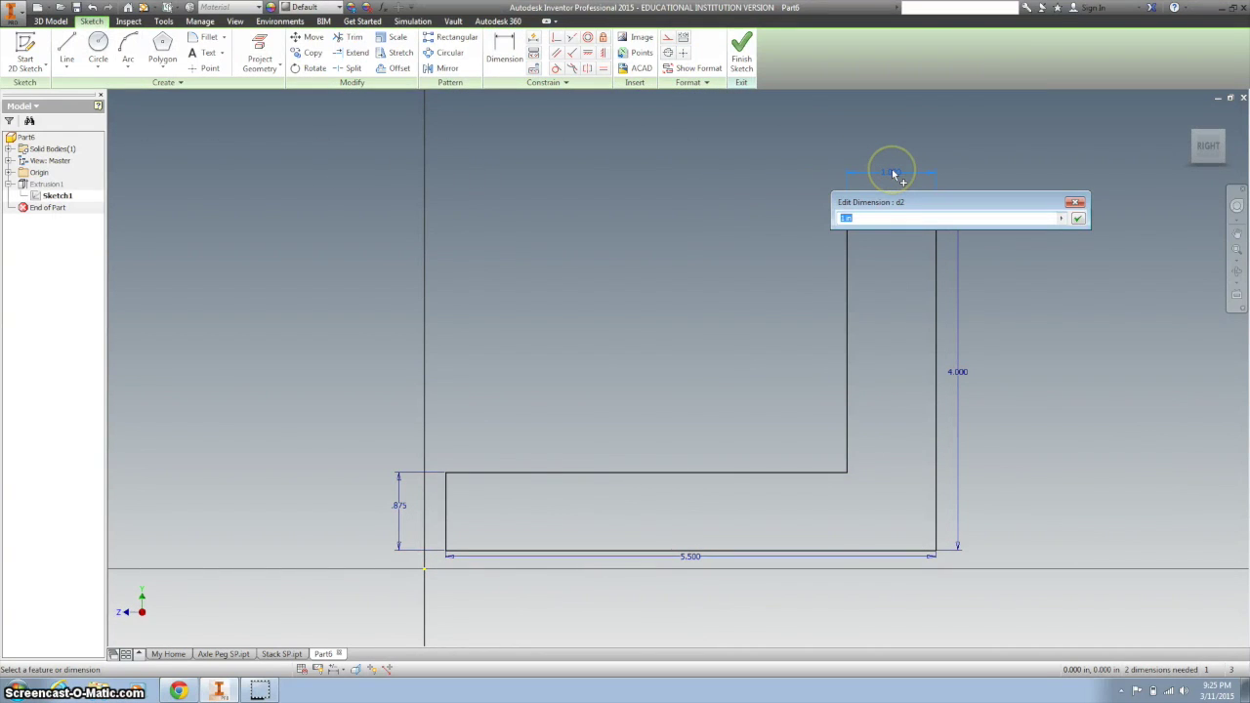
text(1.75)
key(Return)
click(743, 54)
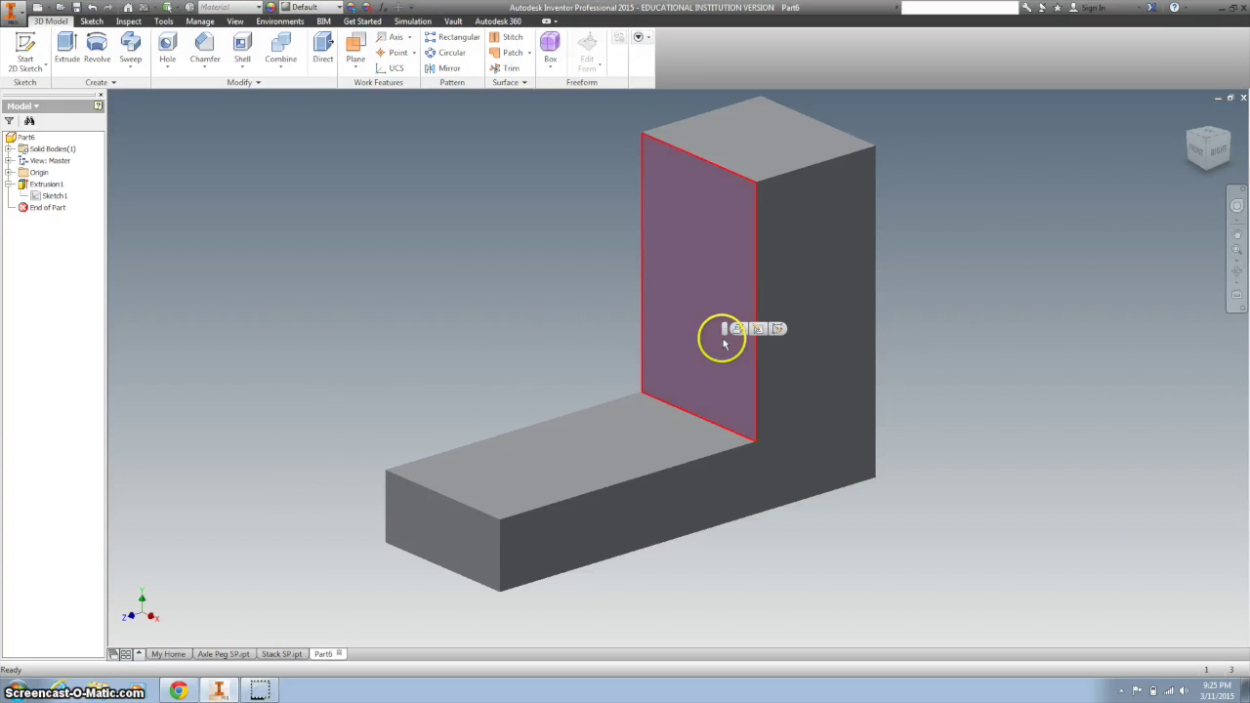
Start a sketch on the upright section's front face and project the face's outline into it.
click(778, 329)
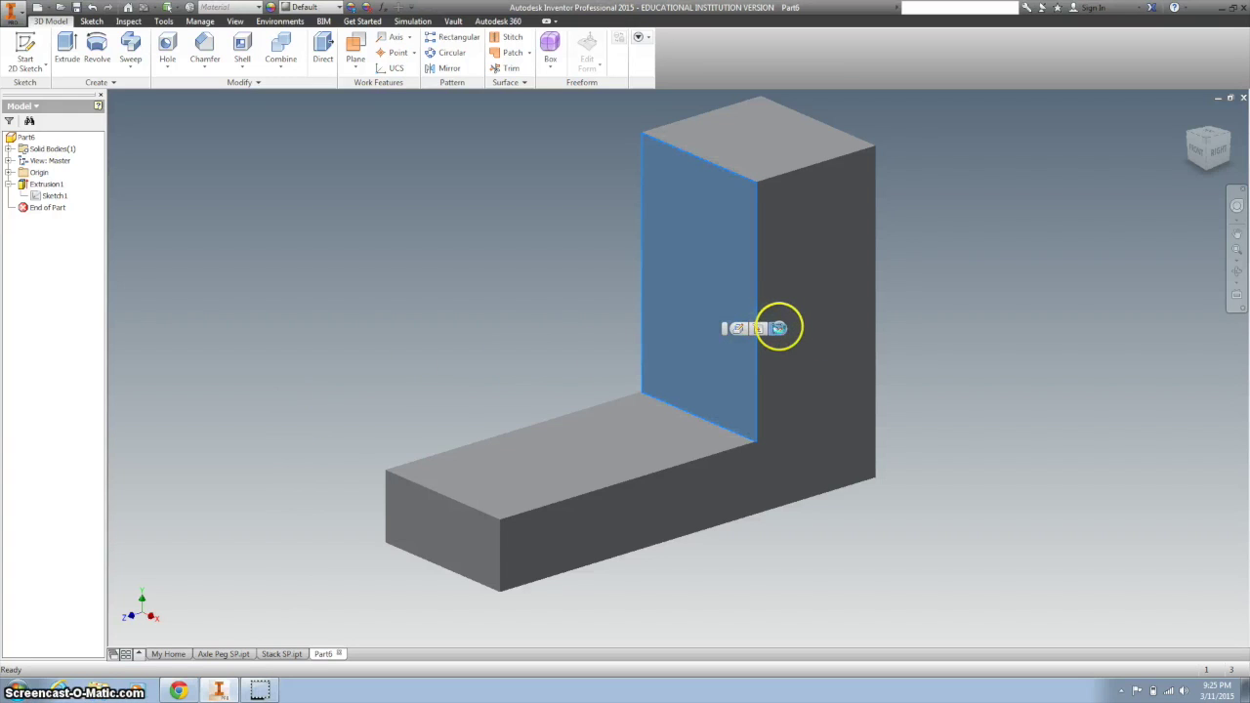
middle_drag(433, 176, 400, 316)
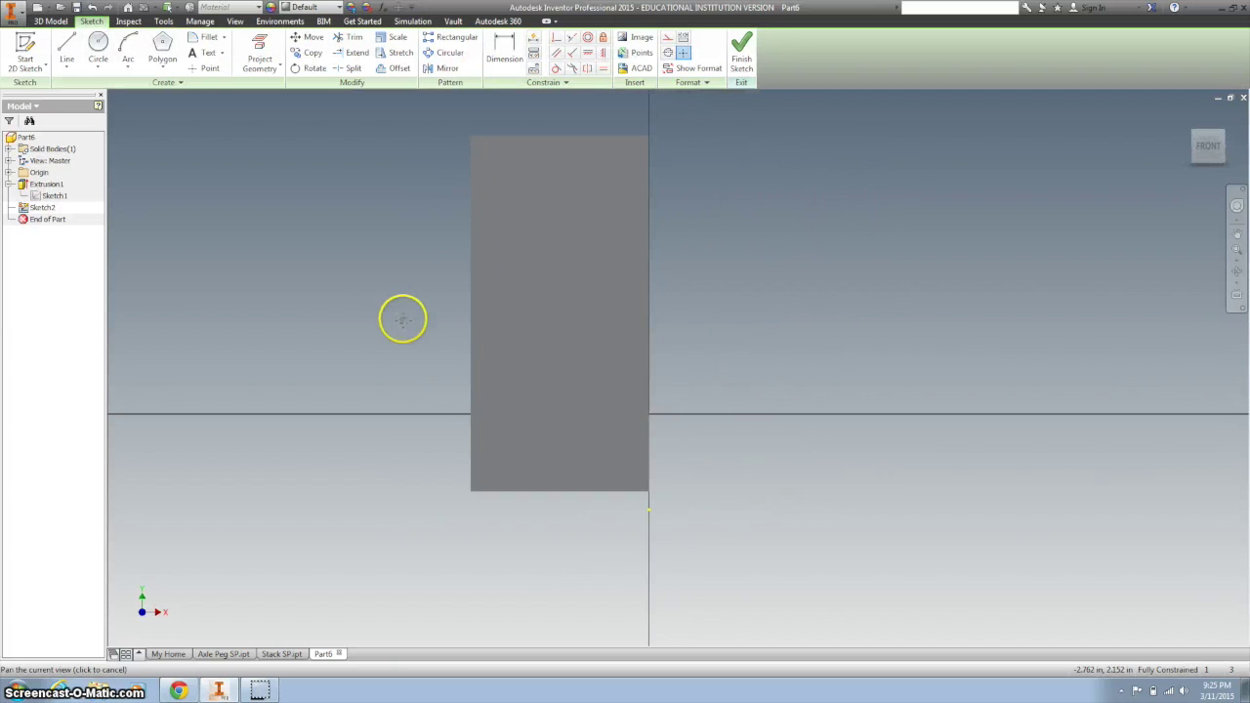
click(262, 50)
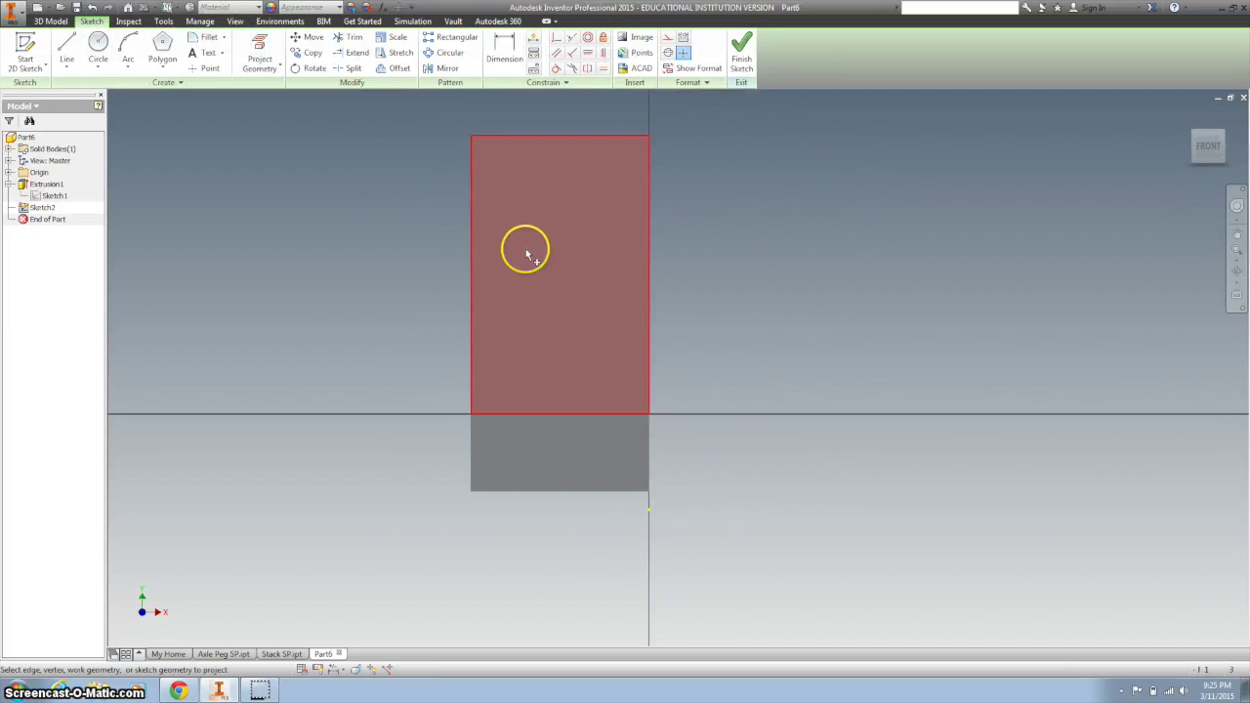
click(475, 215)
Sketch a circle on the upright's front face with its diameter entered as .75*2 in.
key(c)
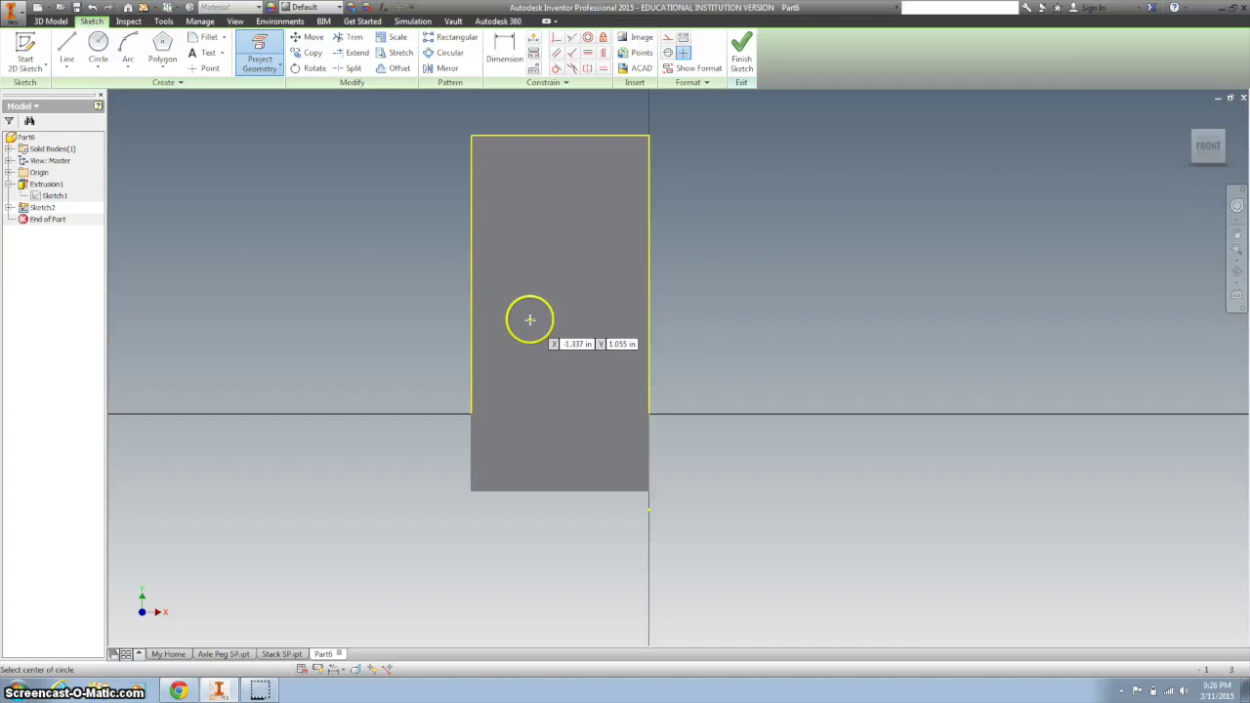
click(529, 320)
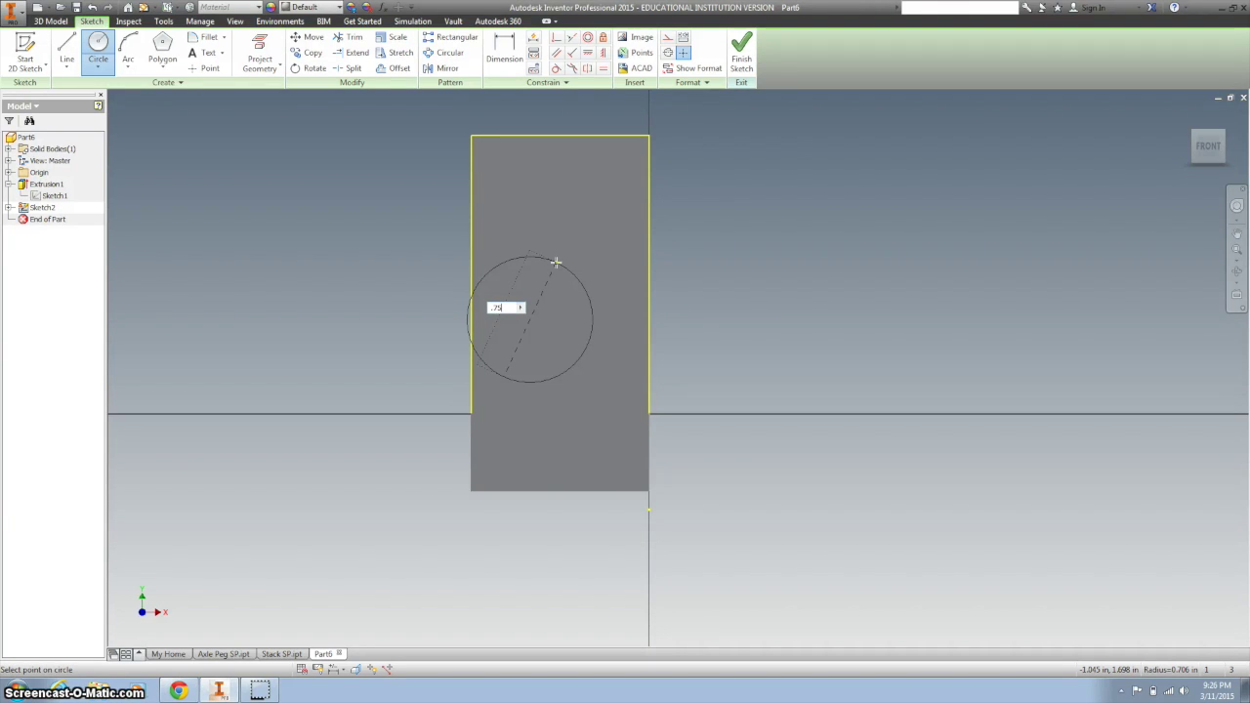
text(.75*2)
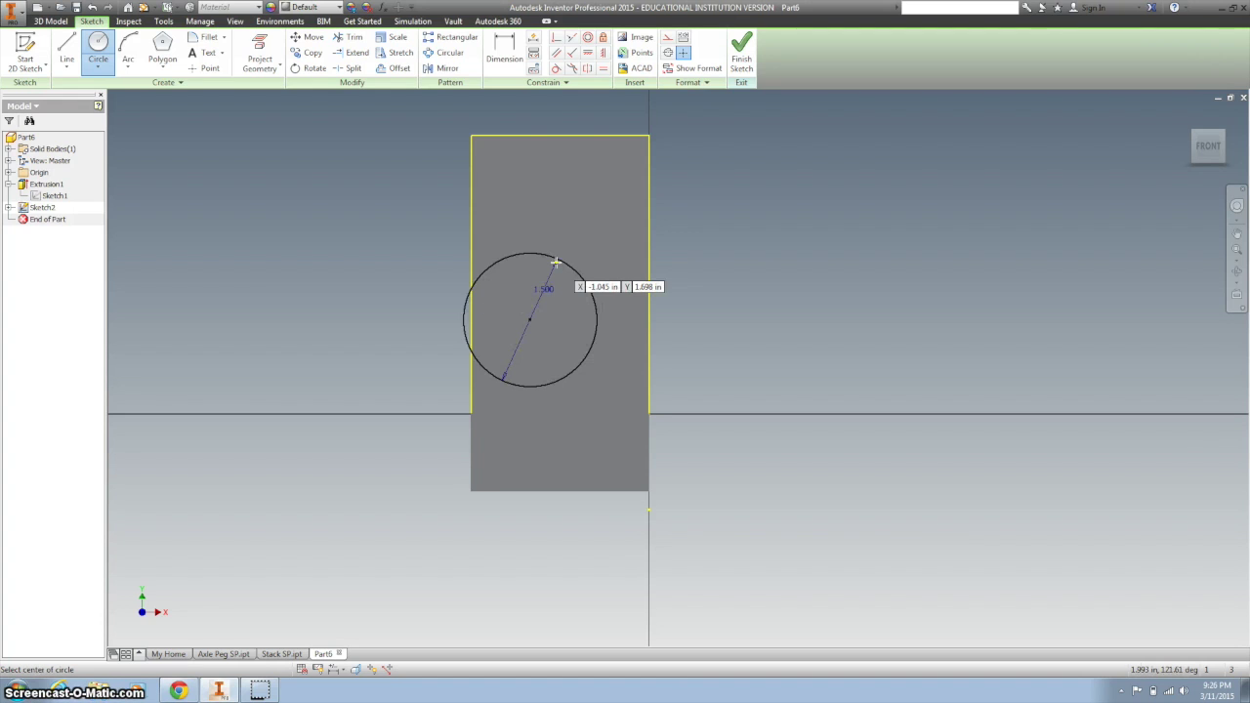
click(538, 260)
Dimension the circle's centre 1 in horizontally from the upright's projected right edge.
click(515, 61)
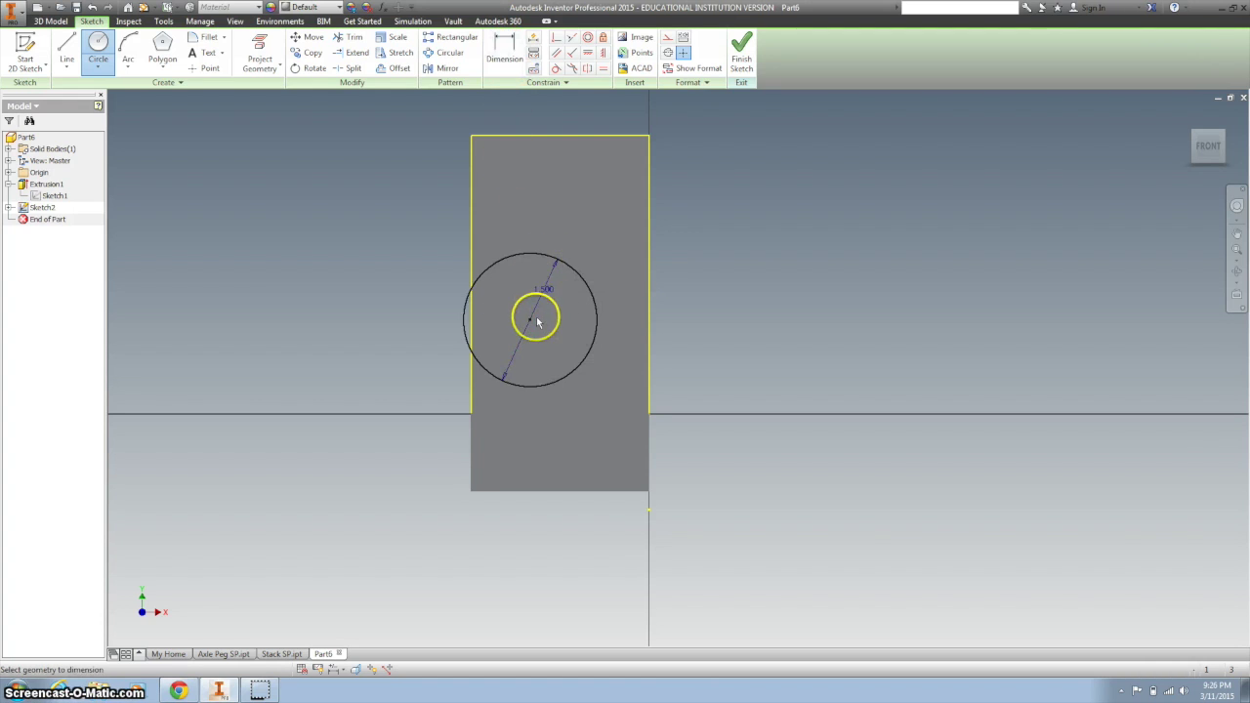
click(649, 315)
click(596, 311)
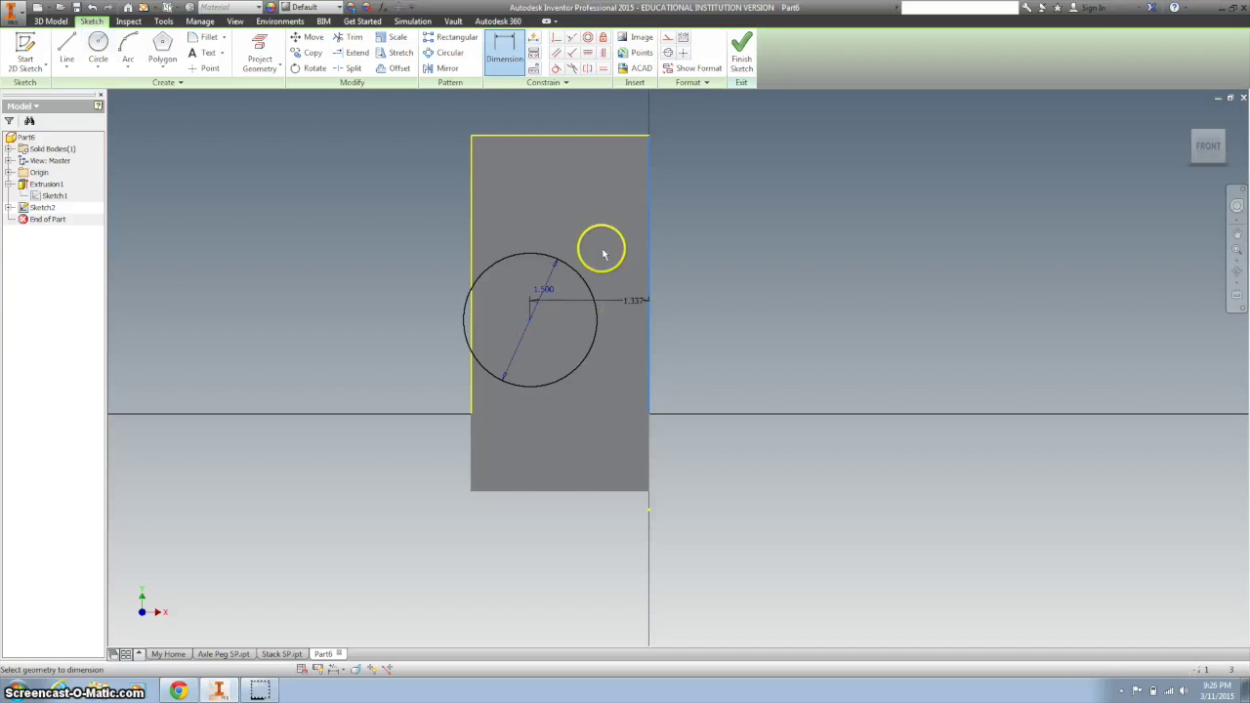
click(586, 197)
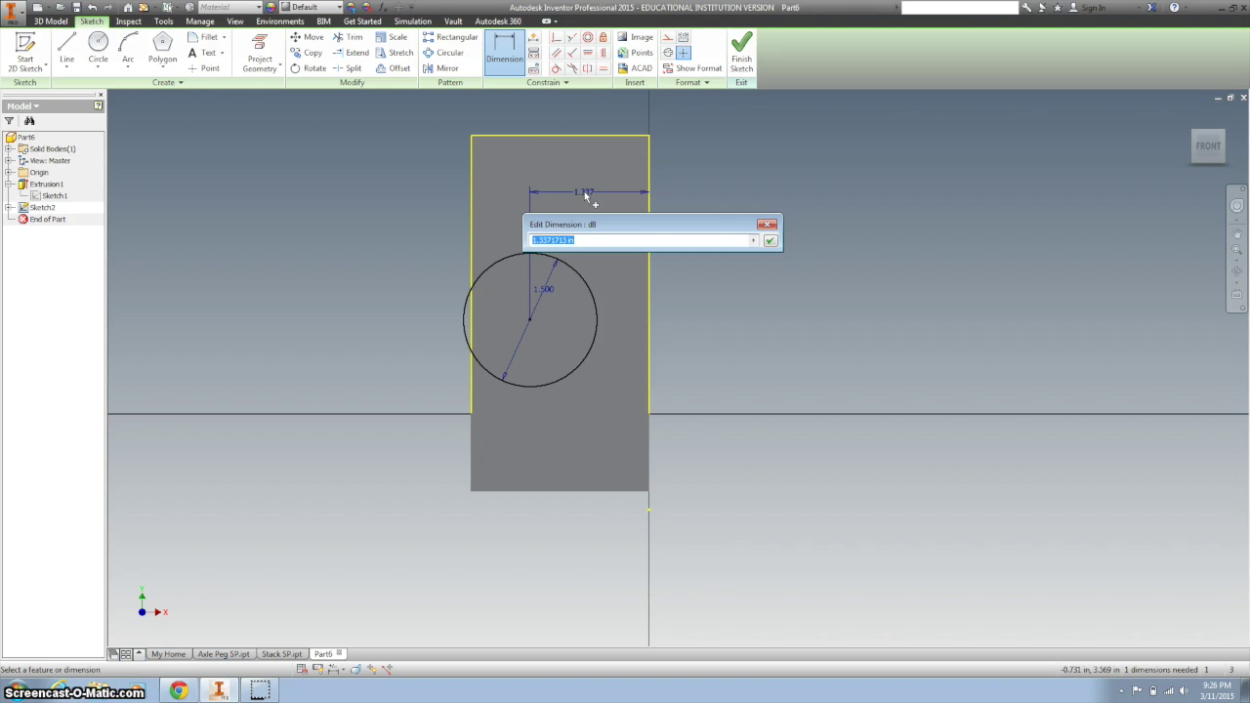
text(1)
key(Return)
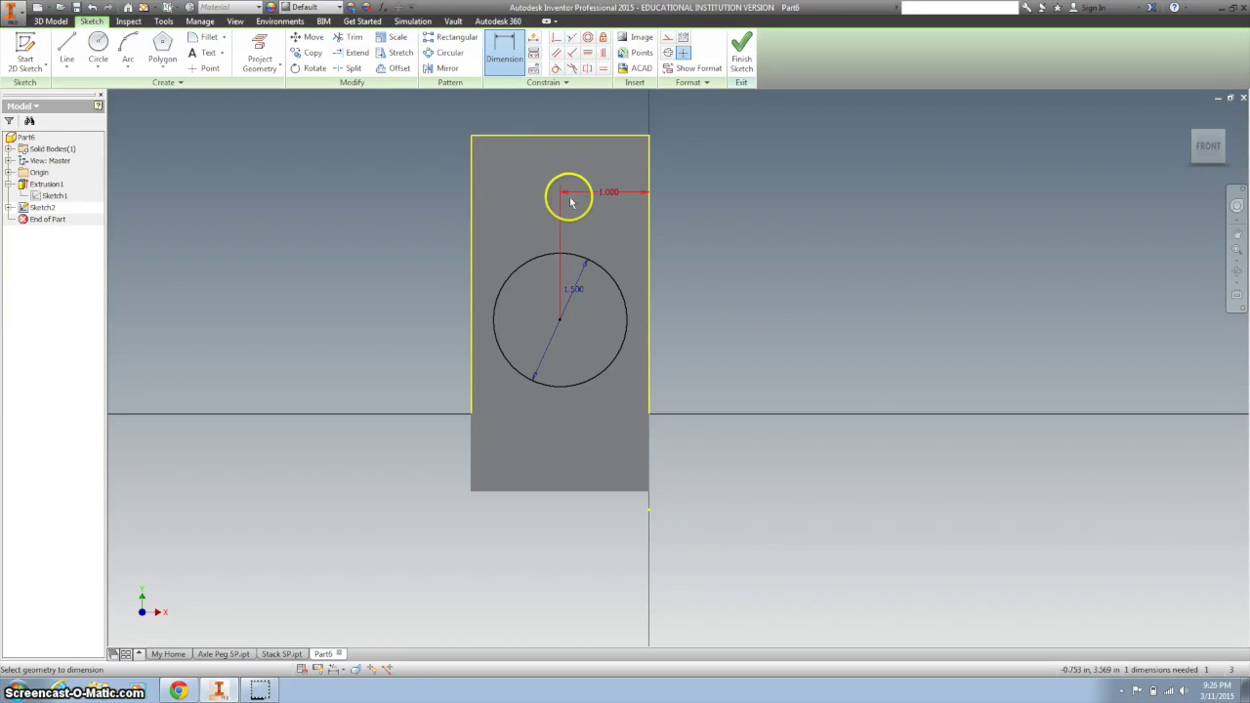
Project the base's bottom edge and dimension the circle's centre 1.375 in above it.
click(259, 49)
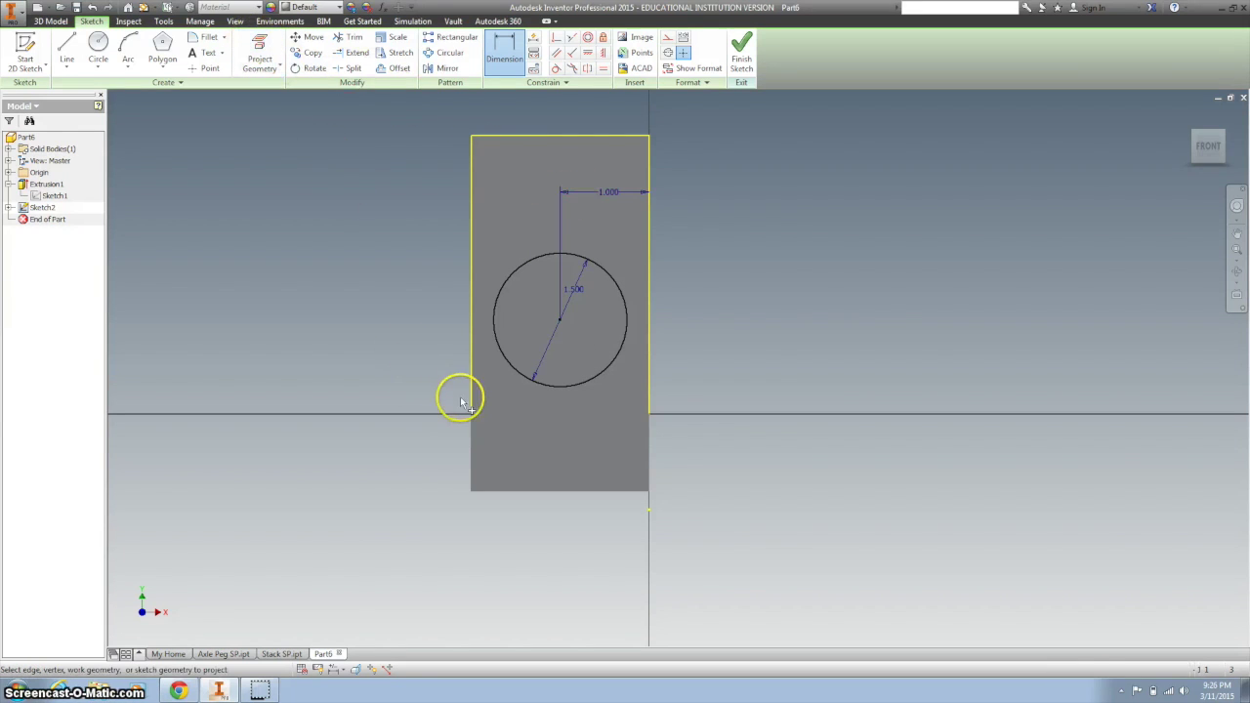
click(516, 492)
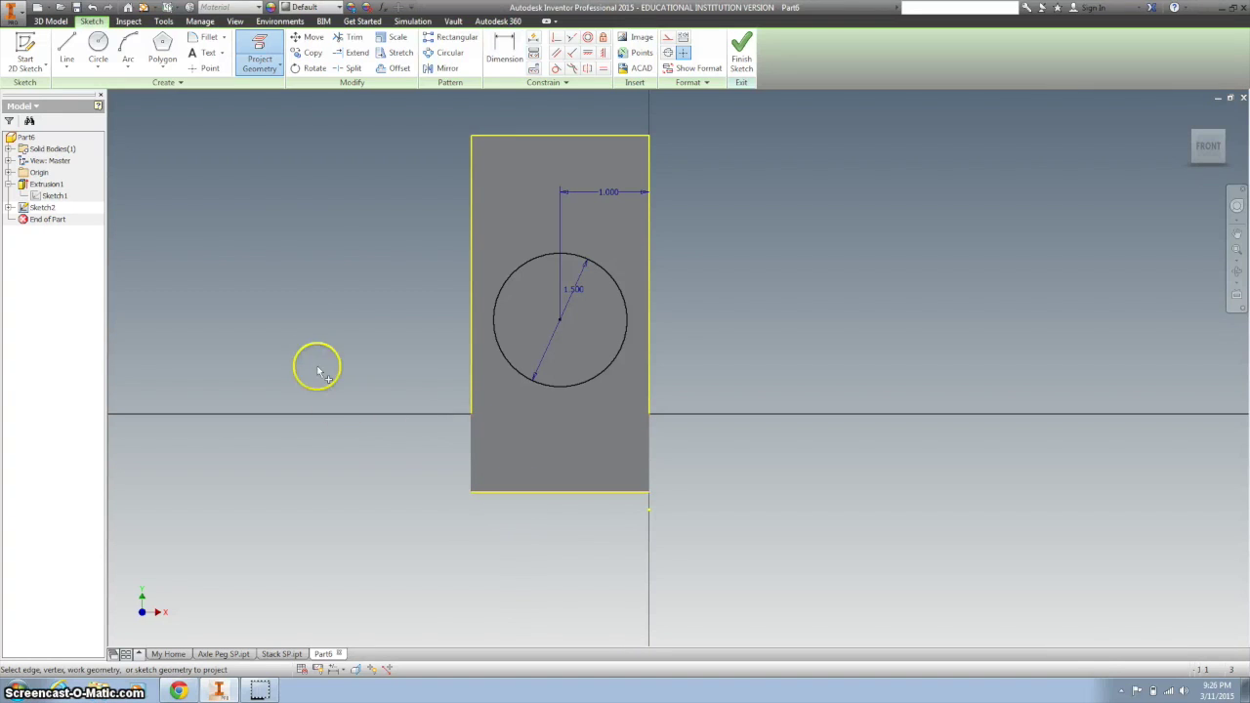
click(505, 51)
click(538, 493)
click(560, 320)
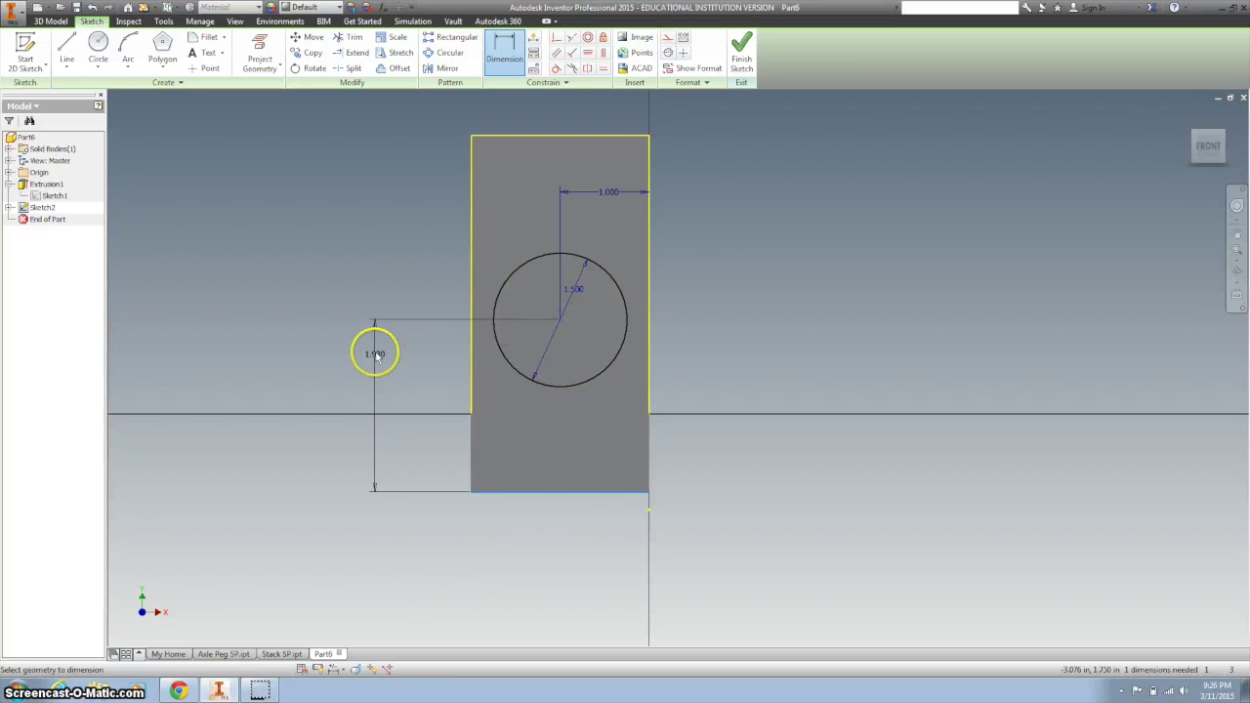
click(377, 356)
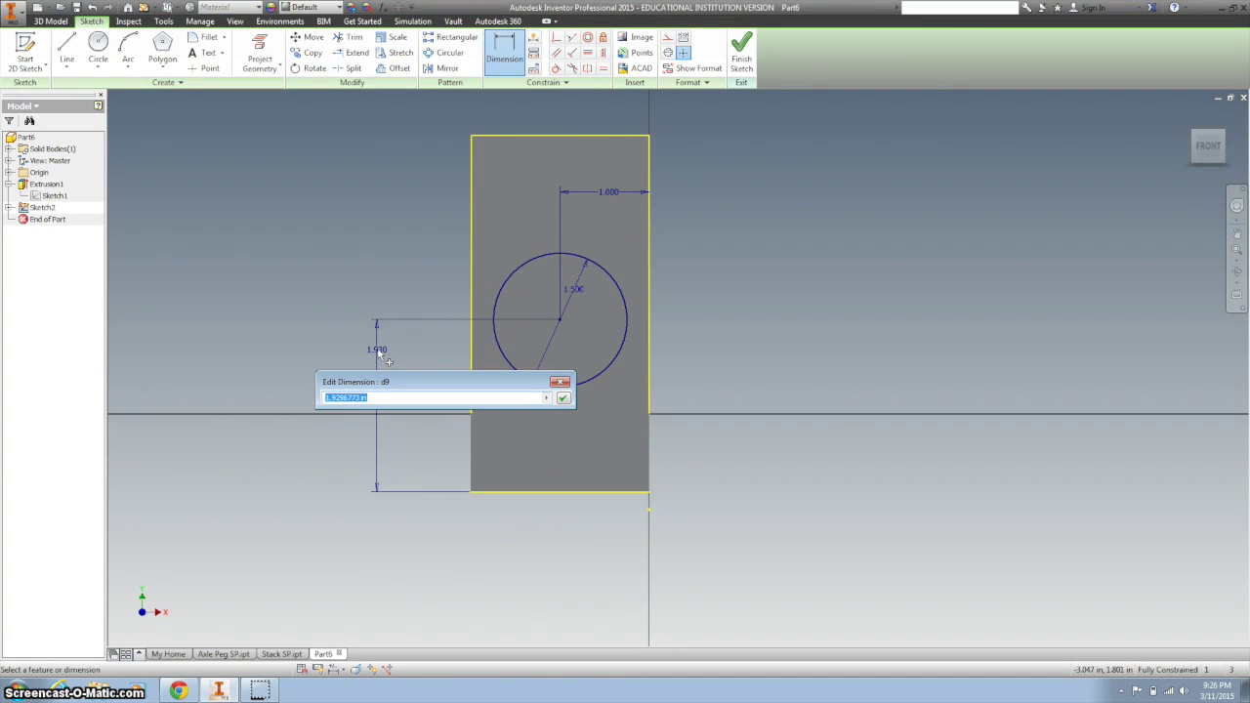
text(1.)
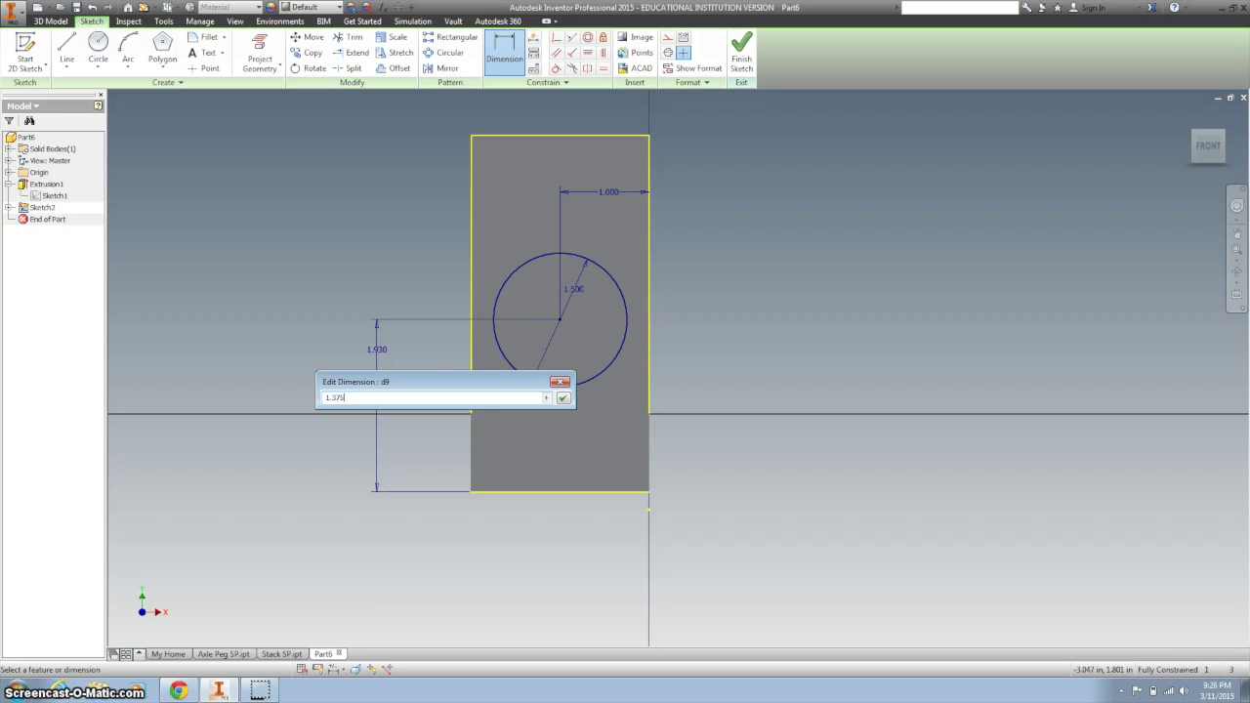
text(375)
key(Return)
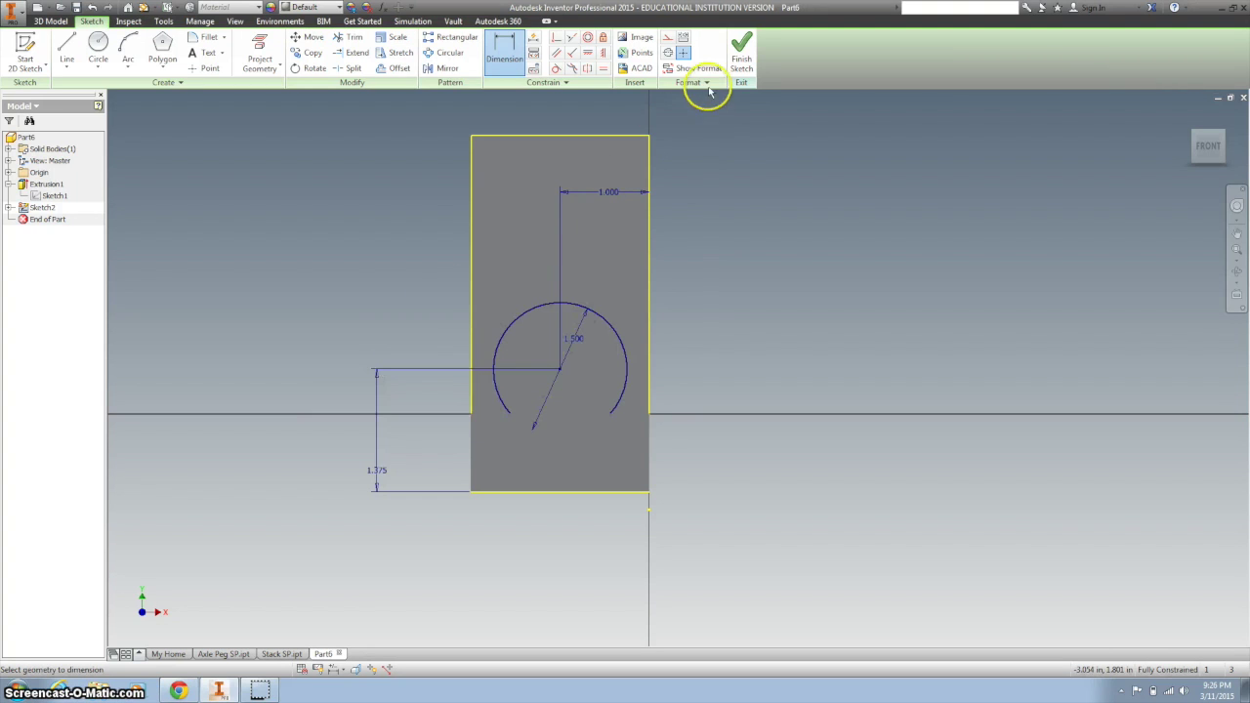
Finish the sketch and extrude the full circle as a joined cylinder up to the base's front end face.
click(740, 49)
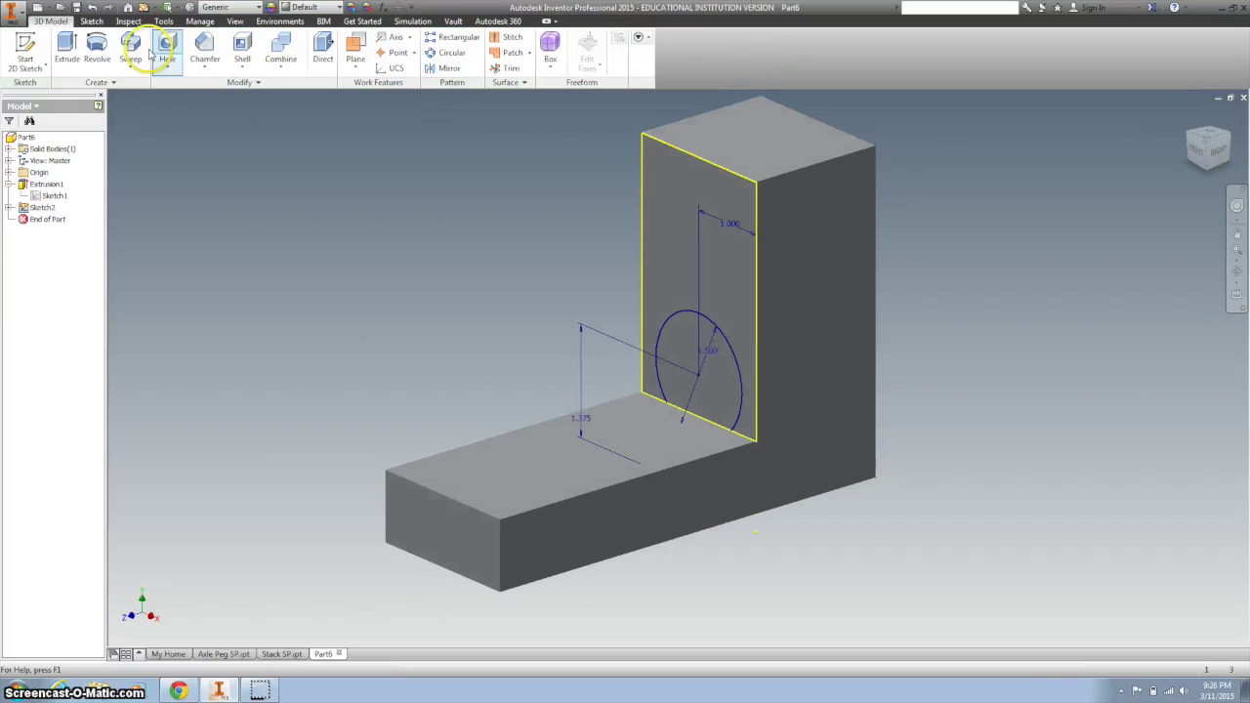
click(67, 49)
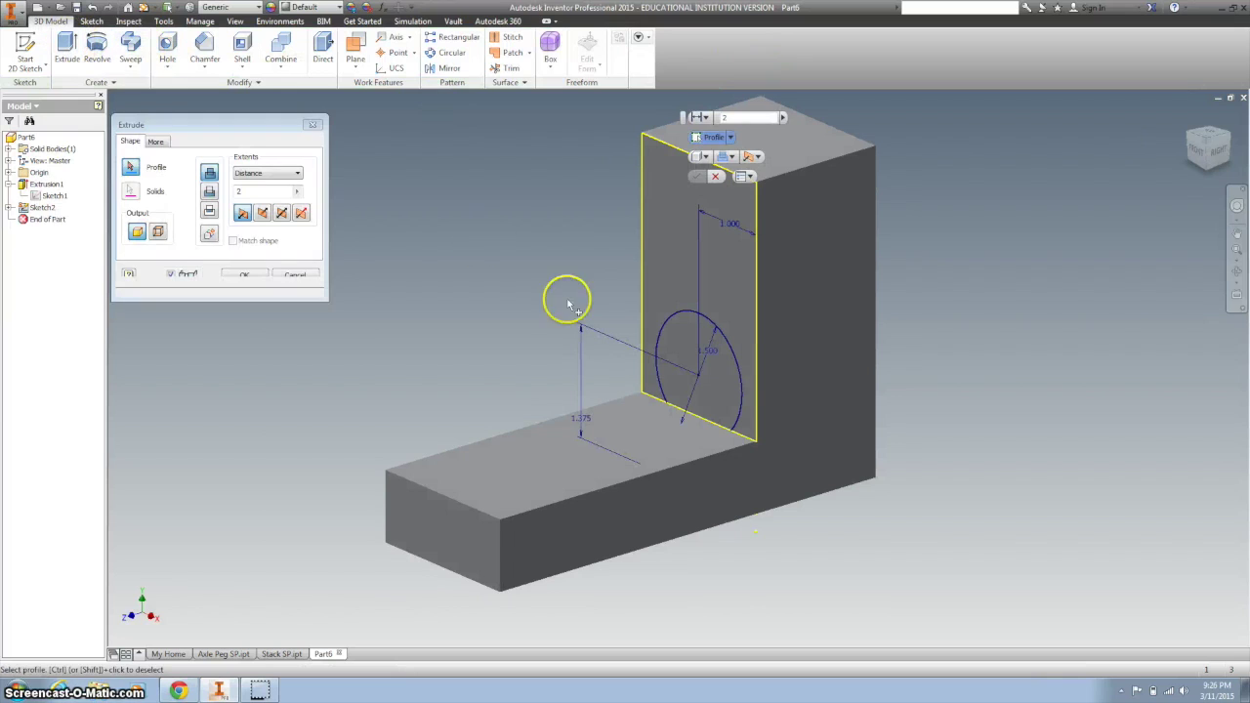
click(691, 330)
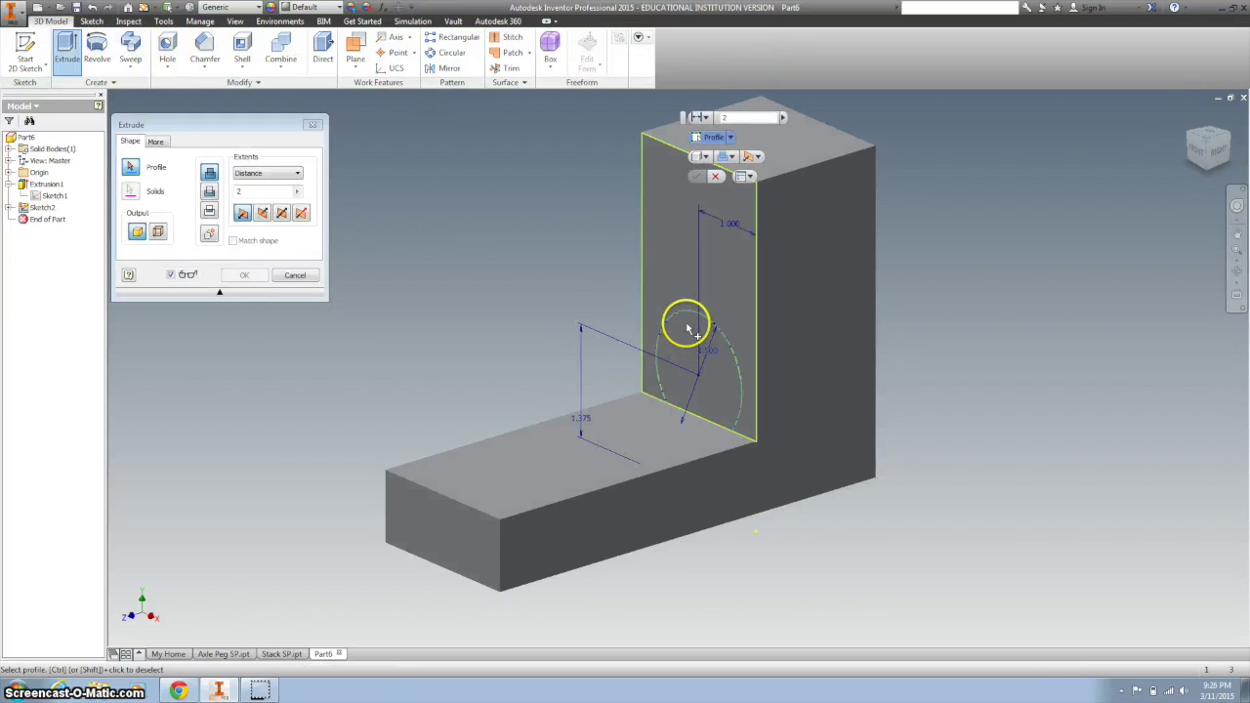
click(739, 368)
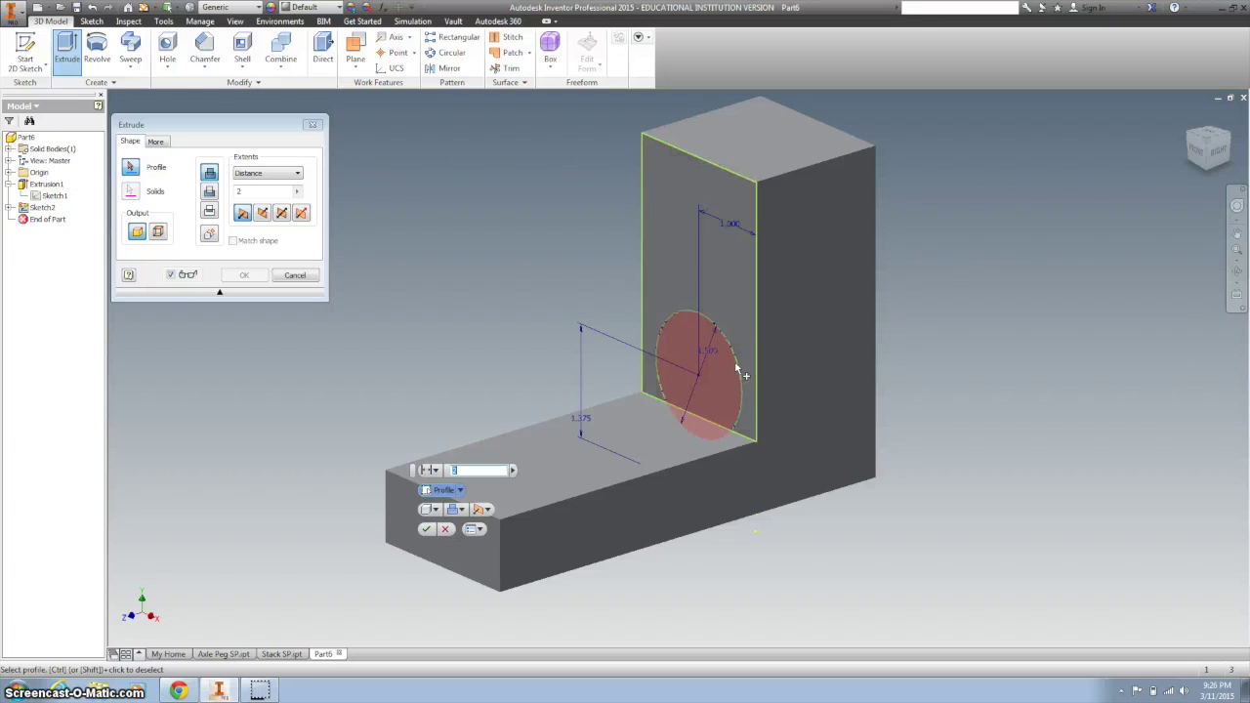
click(276, 173)
click(263, 195)
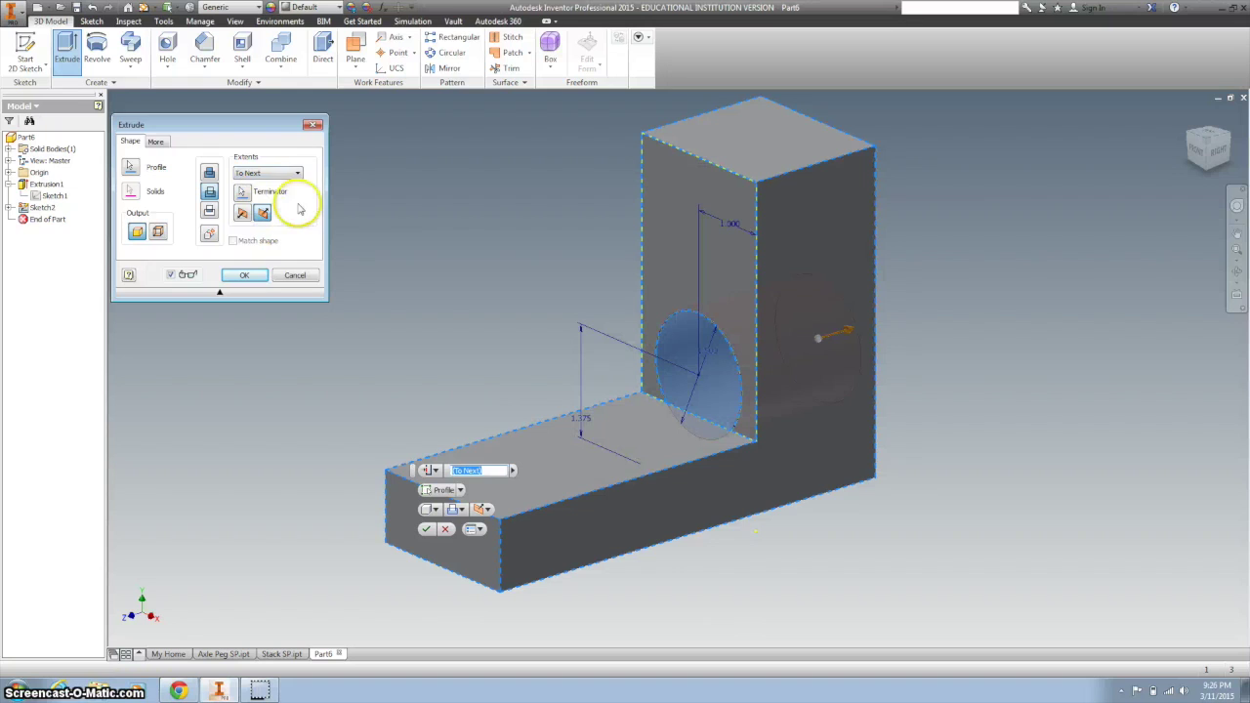
click(284, 173)
click(278, 201)
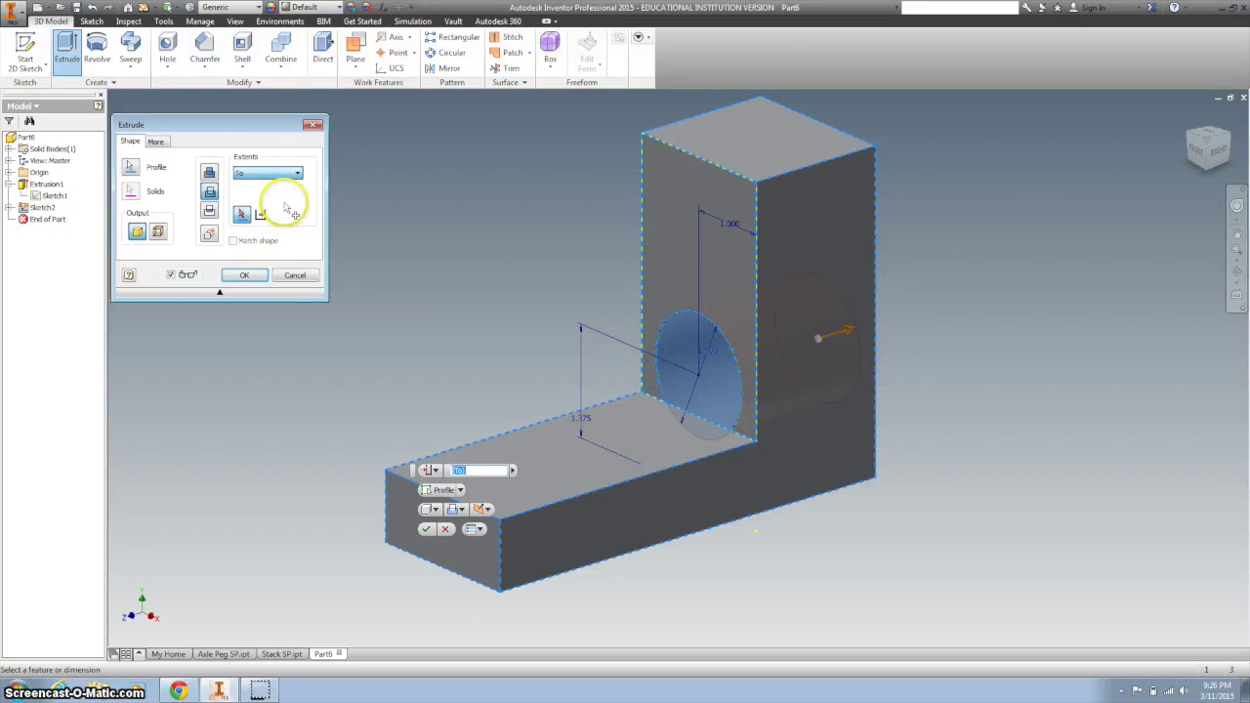
click(477, 568)
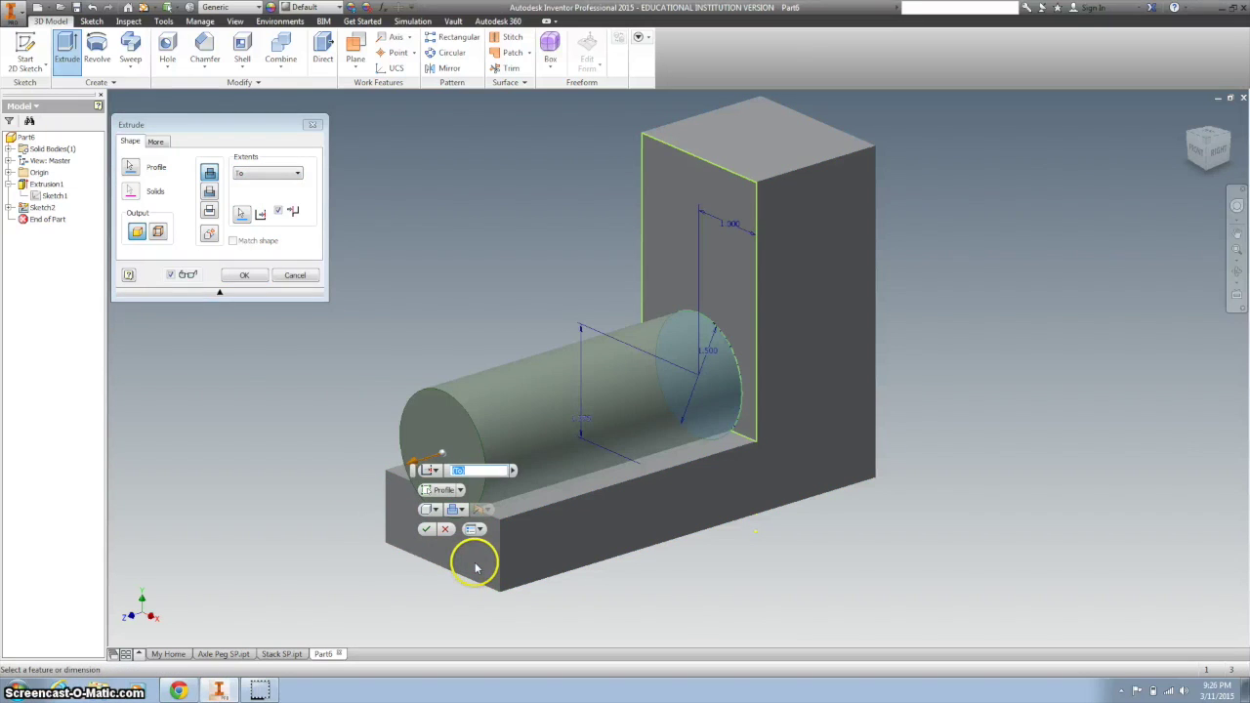
click(427, 529)
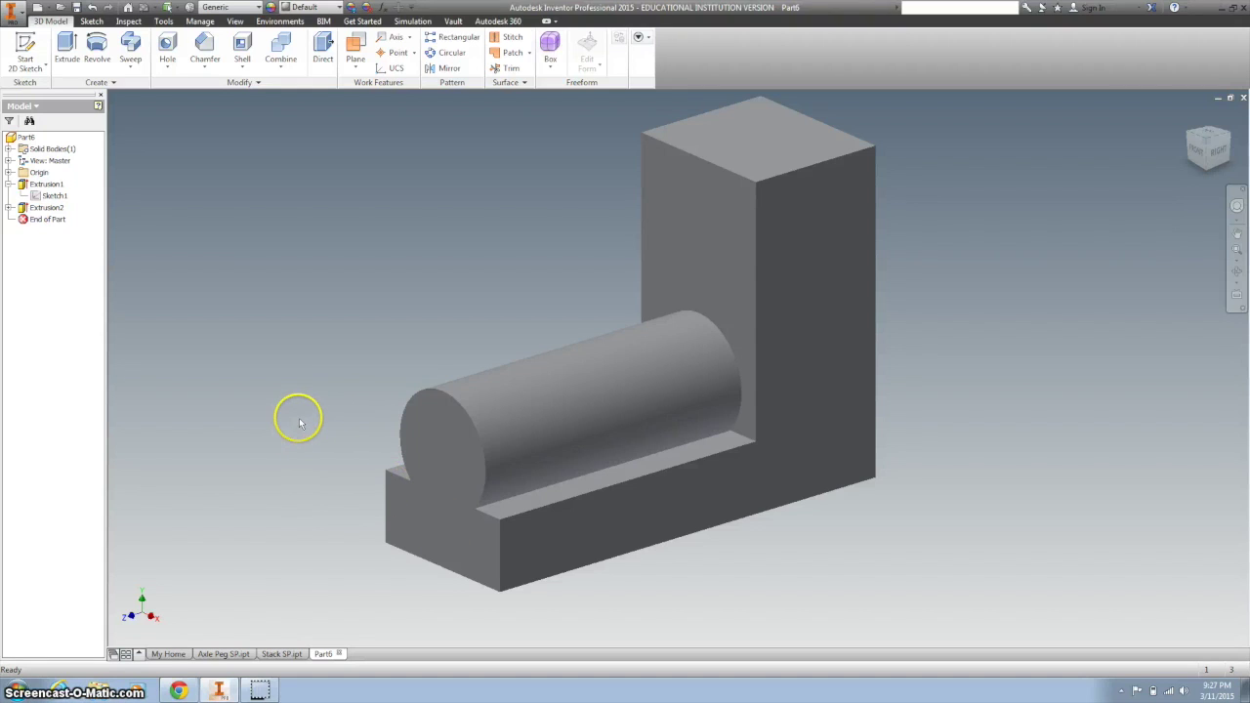
Start a sketch on the L-shaped side face of the body and project the face's outline into it.
click(809, 451)
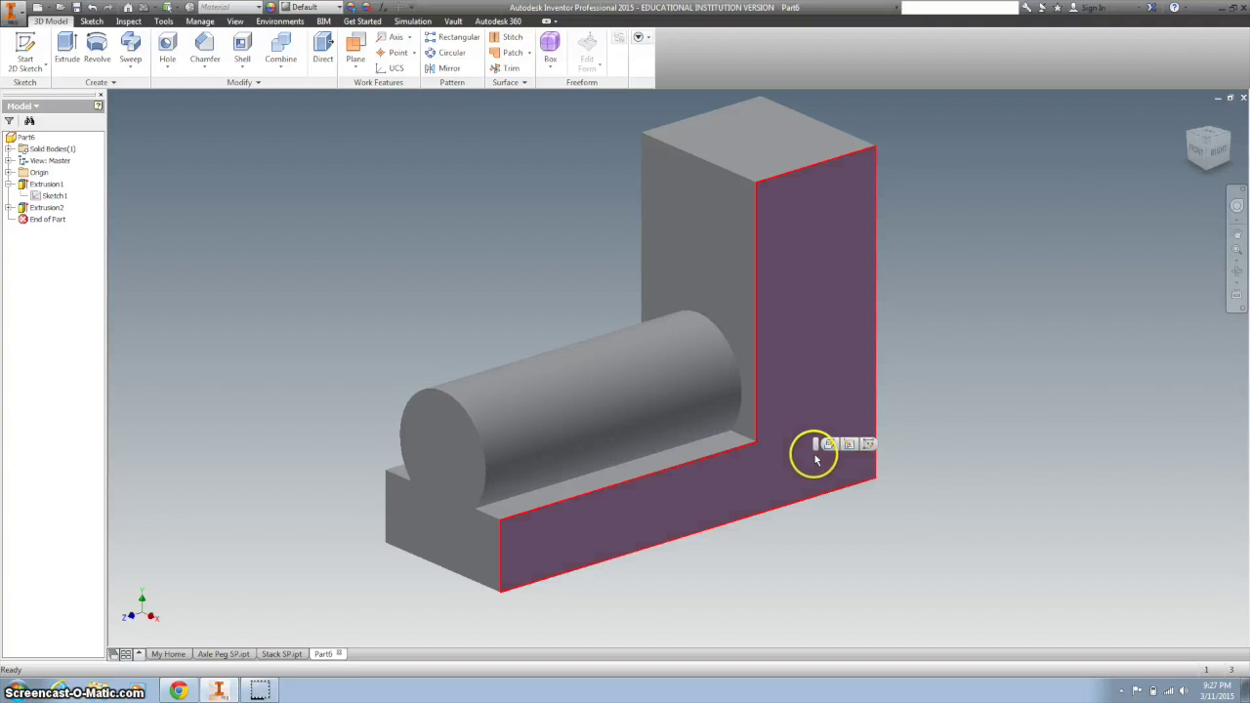
click(869, 444)
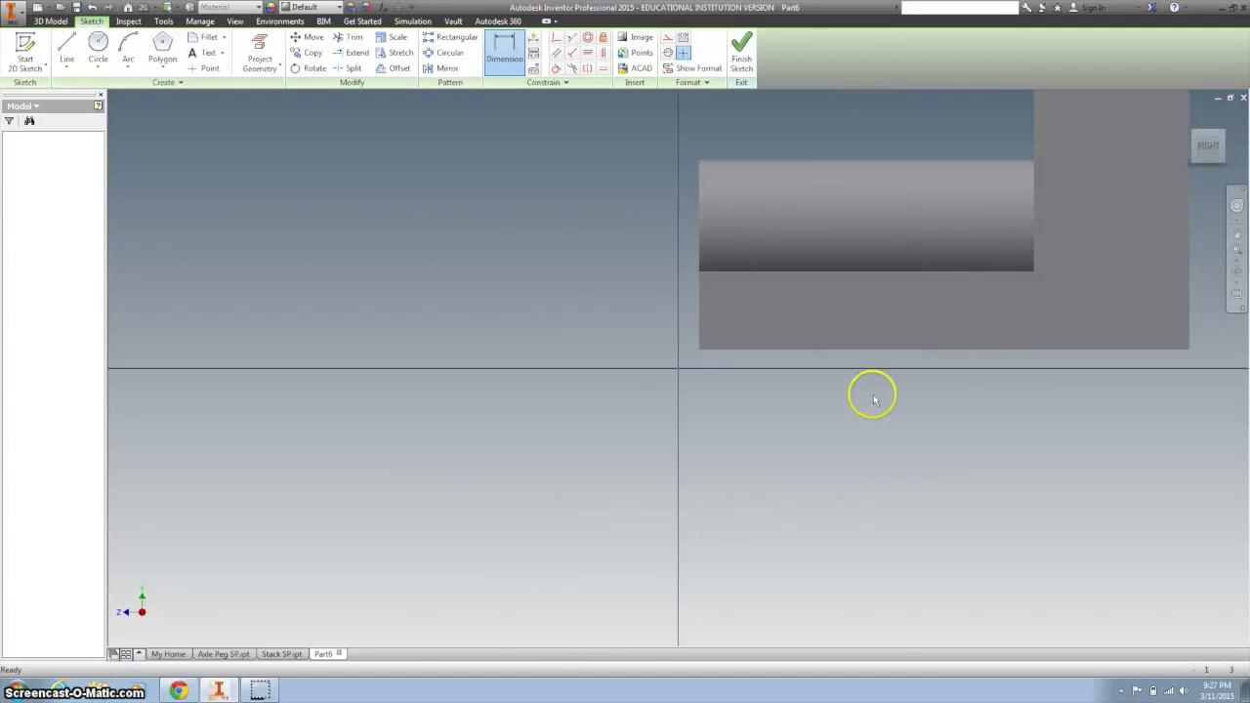
click(261, 46)
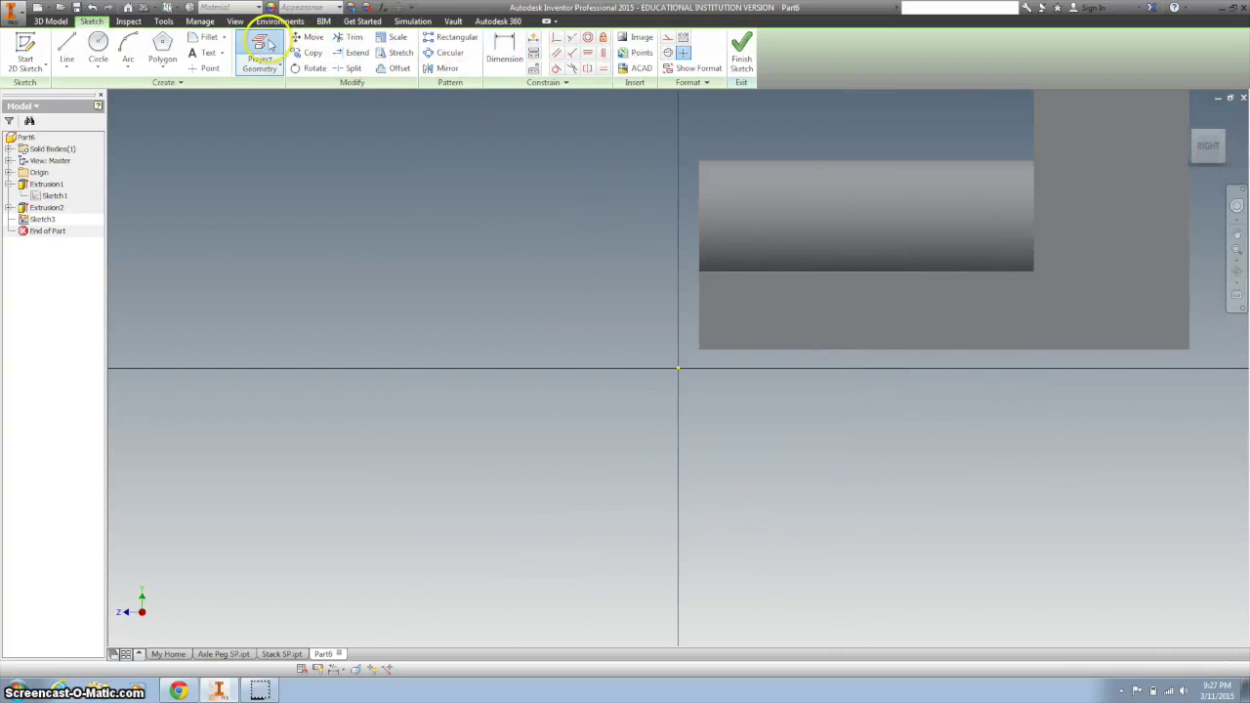
click(845, 309)
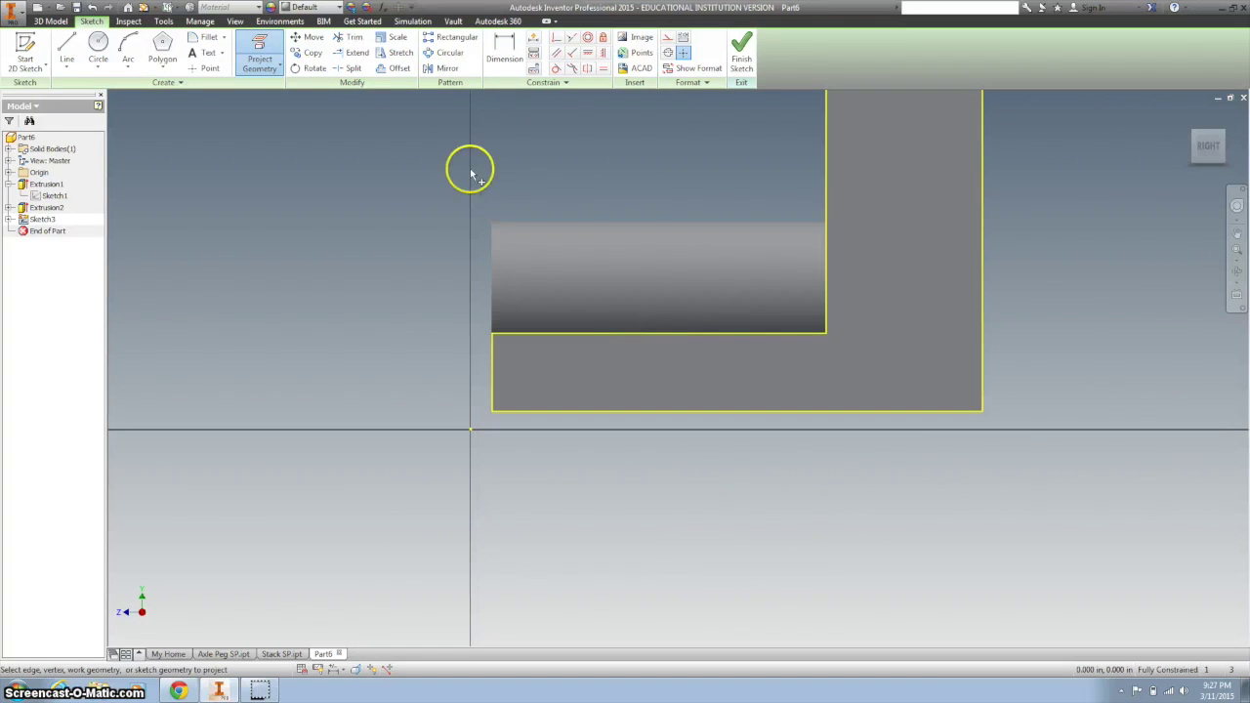
Place two sketch points on the side face, one near the base's front end and one near the lower rear corner.
click(210, 68)
click(544, 361)
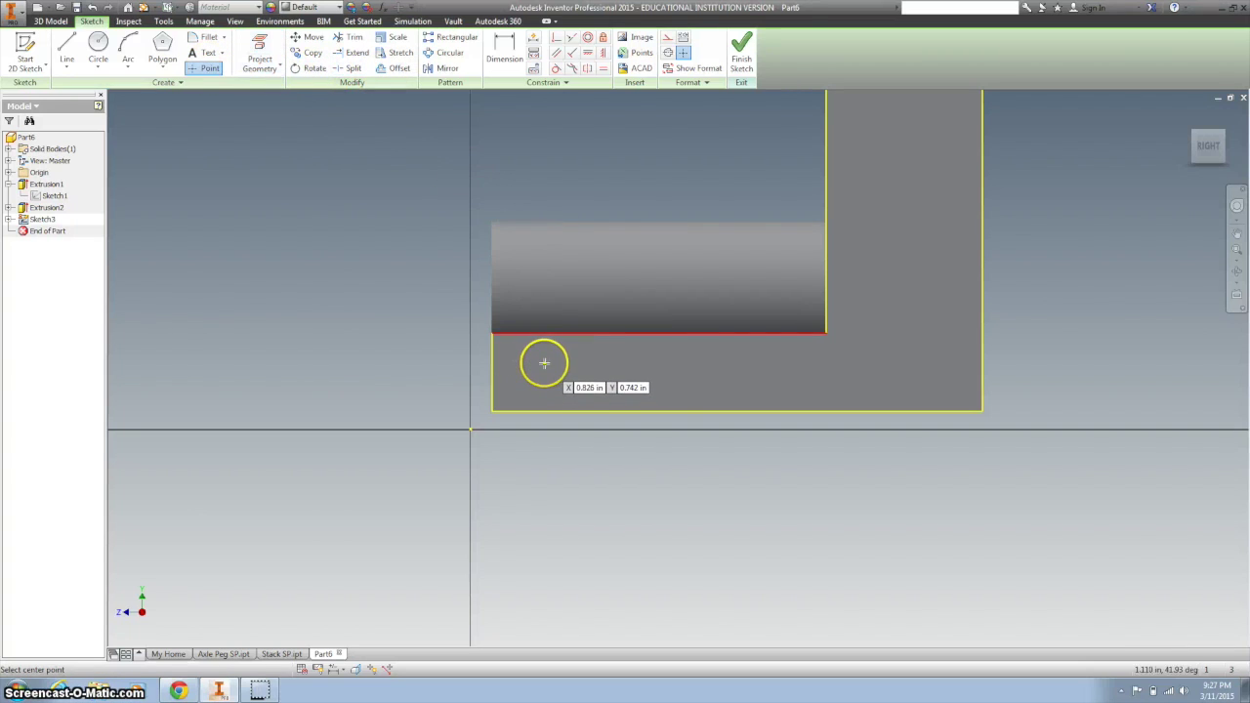
click(941, 388)
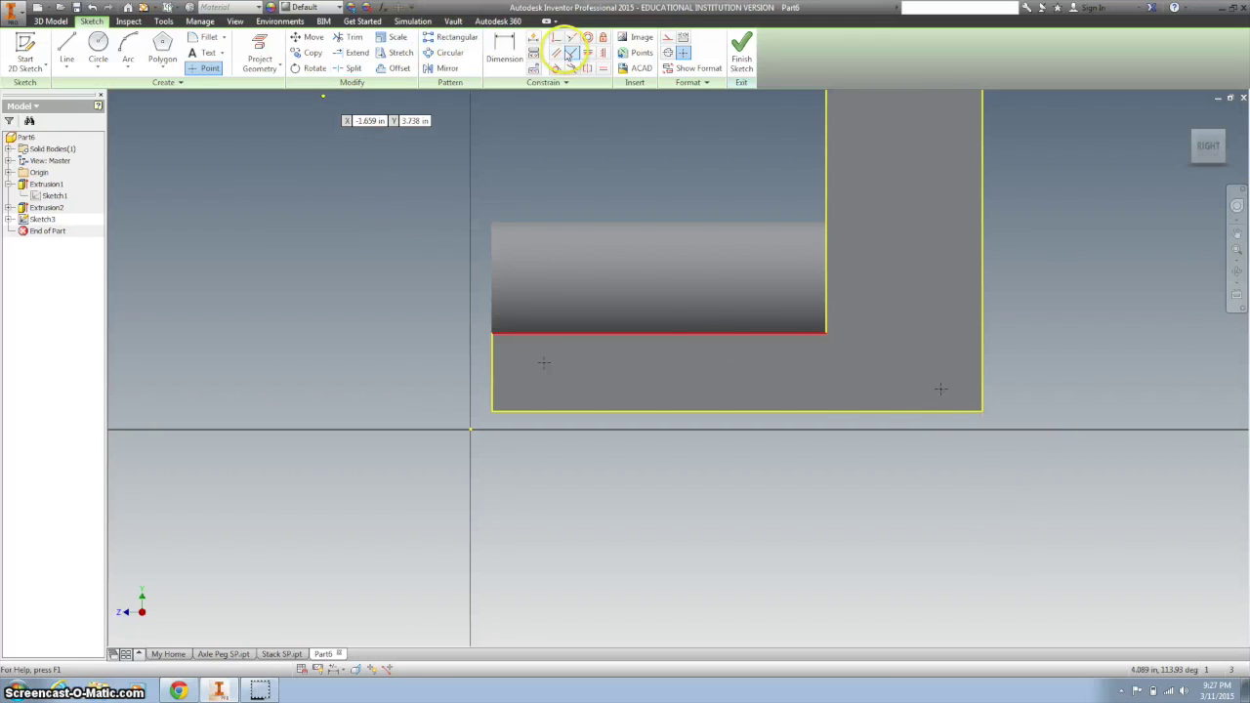
Dimension the rear point 0.5 in above the base's bottom edge.
click(505, 43)
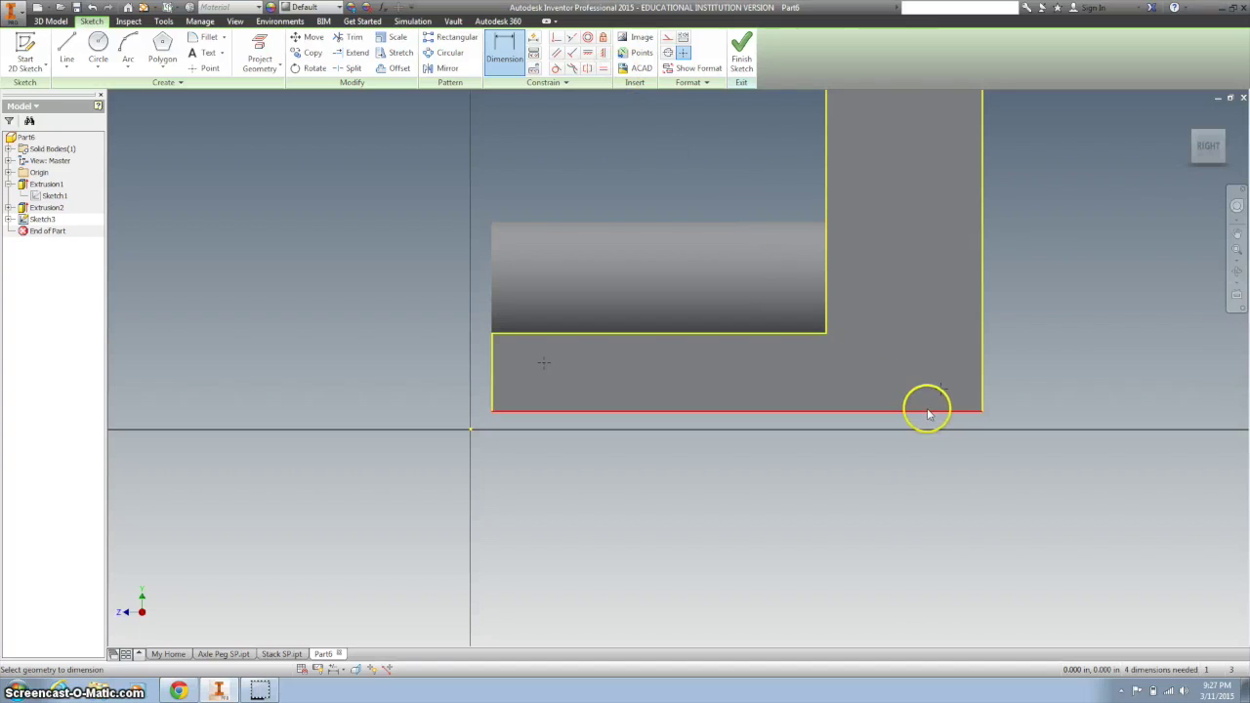
click(929, 411)
click(1069, 393)
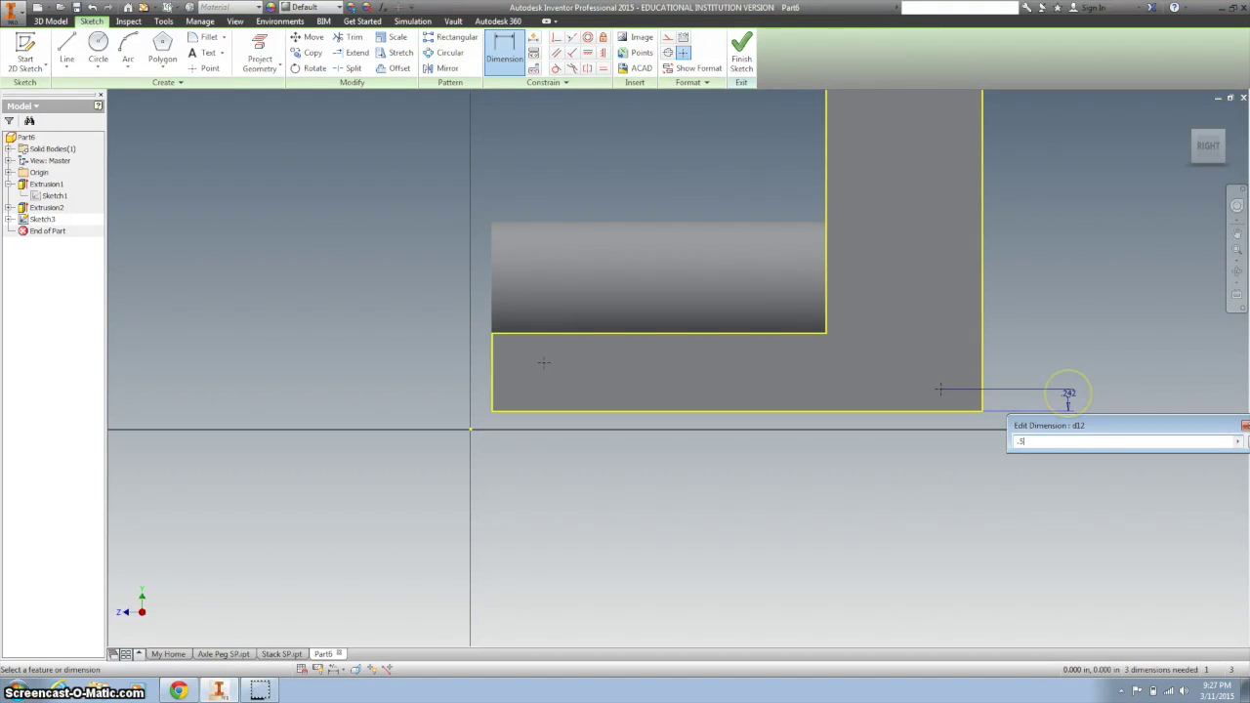
key(Return)
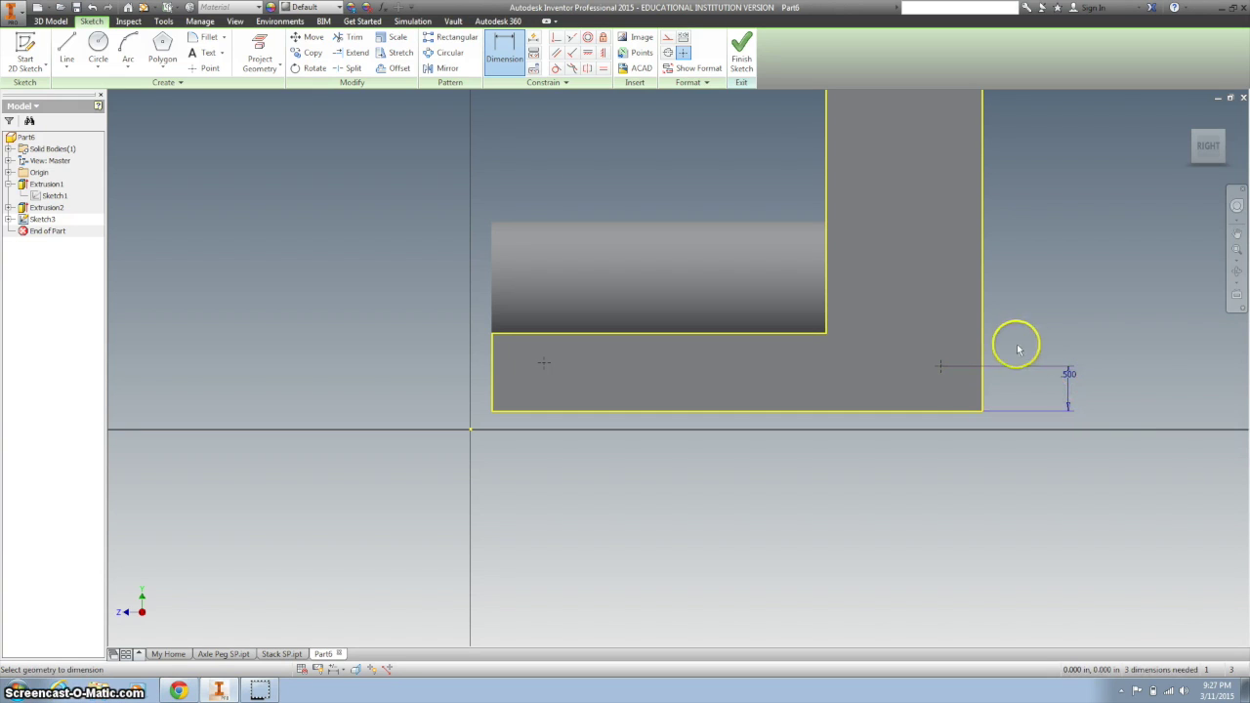
Dimension the rear point 1 in from the body's rear vertical edge.
click(983, 337)
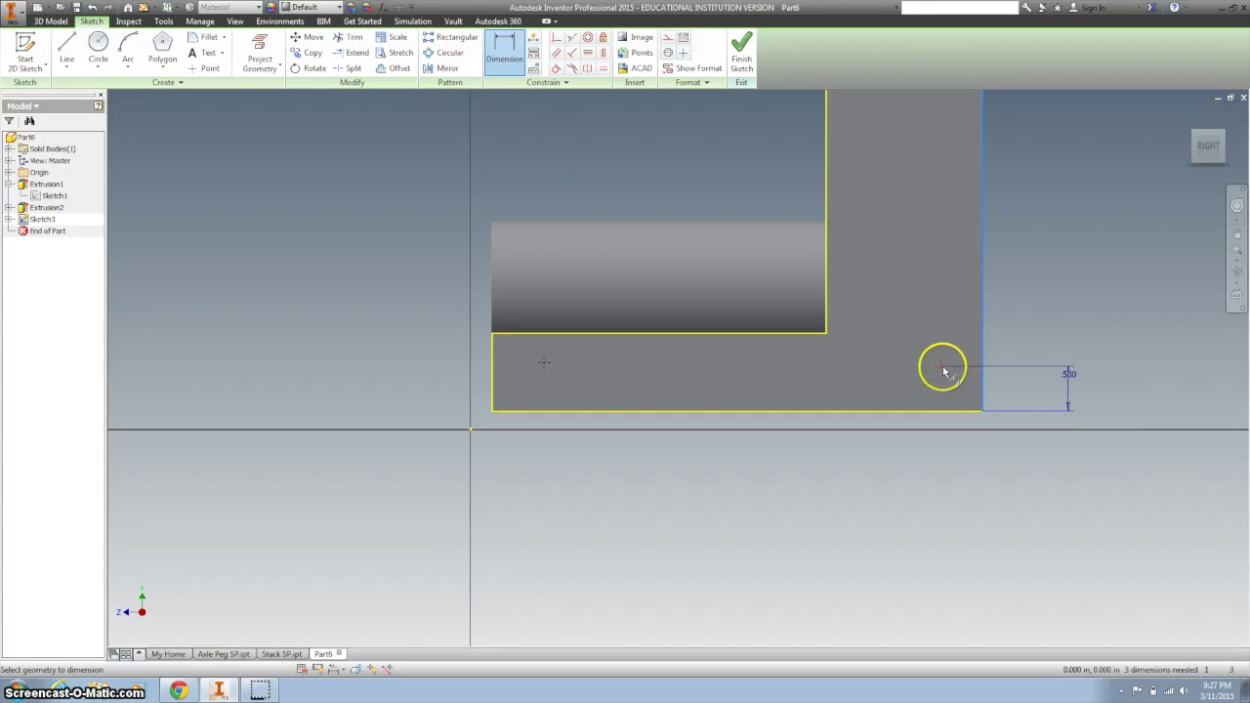
click(942, 366)
click(957, 334)
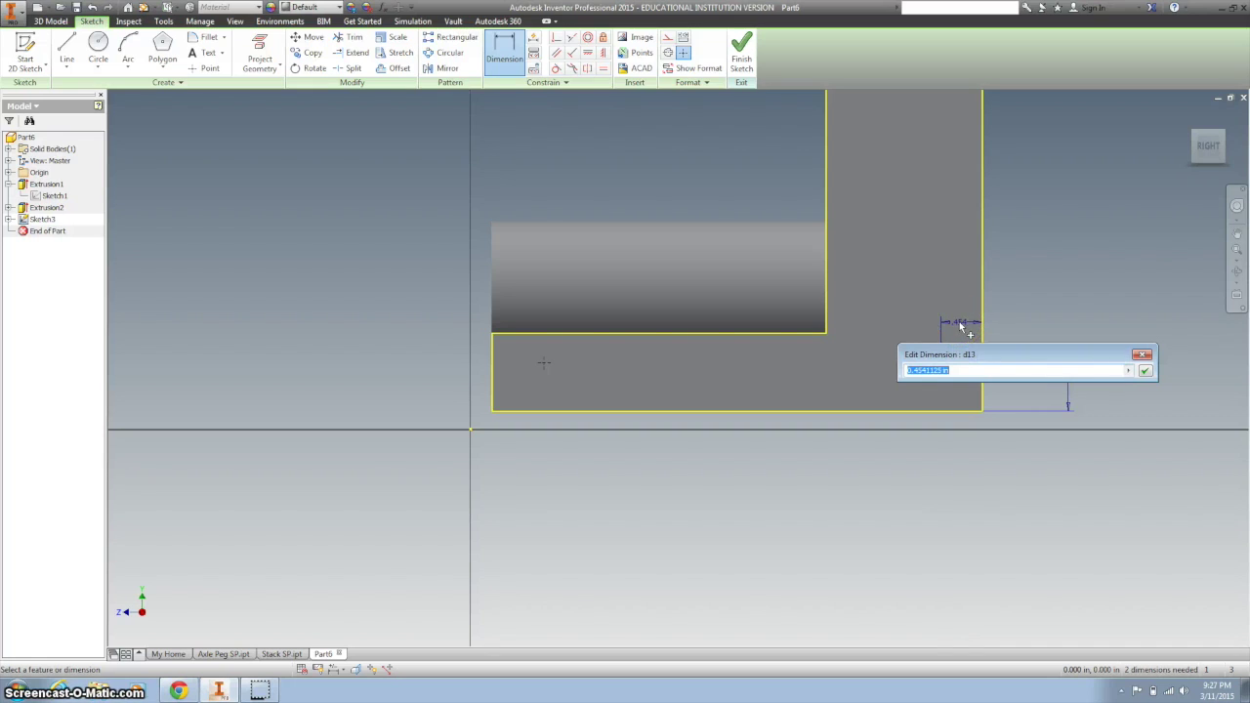
text(1)
key(Return)
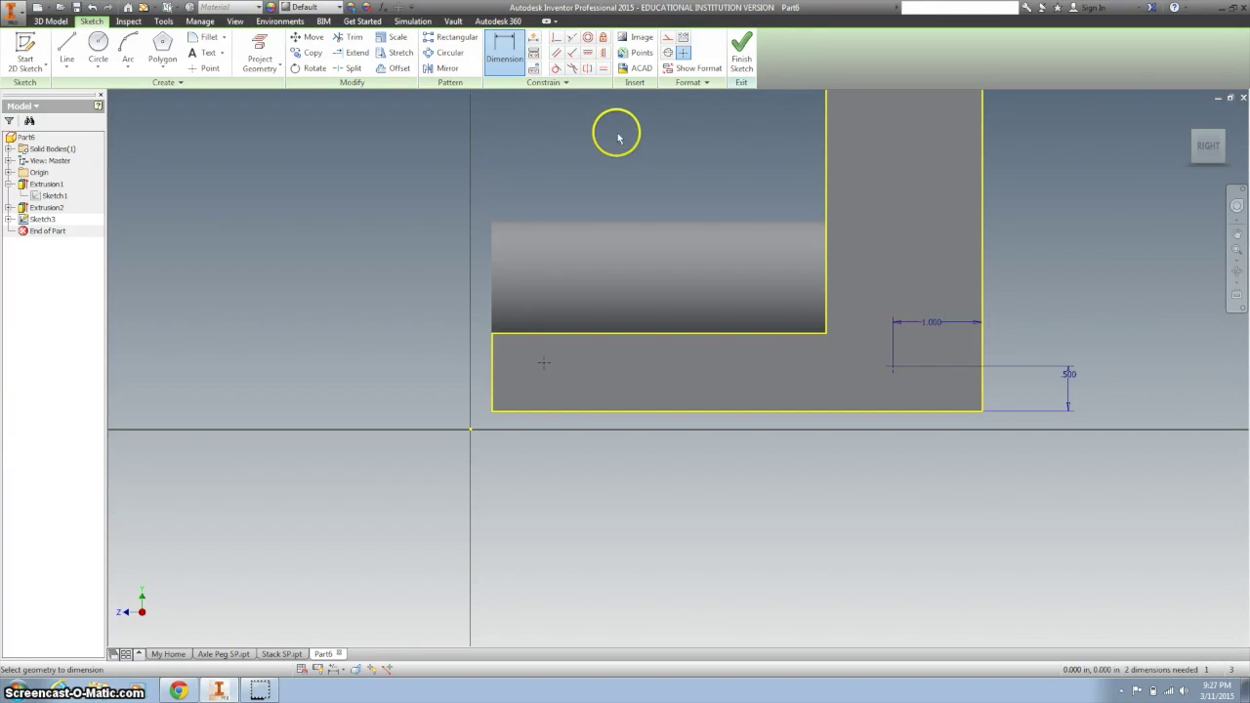
Align the front point horizontally with the rear point, dimension it 4.5 in from the rear edge, and finish the sketch.
click(589, 56)
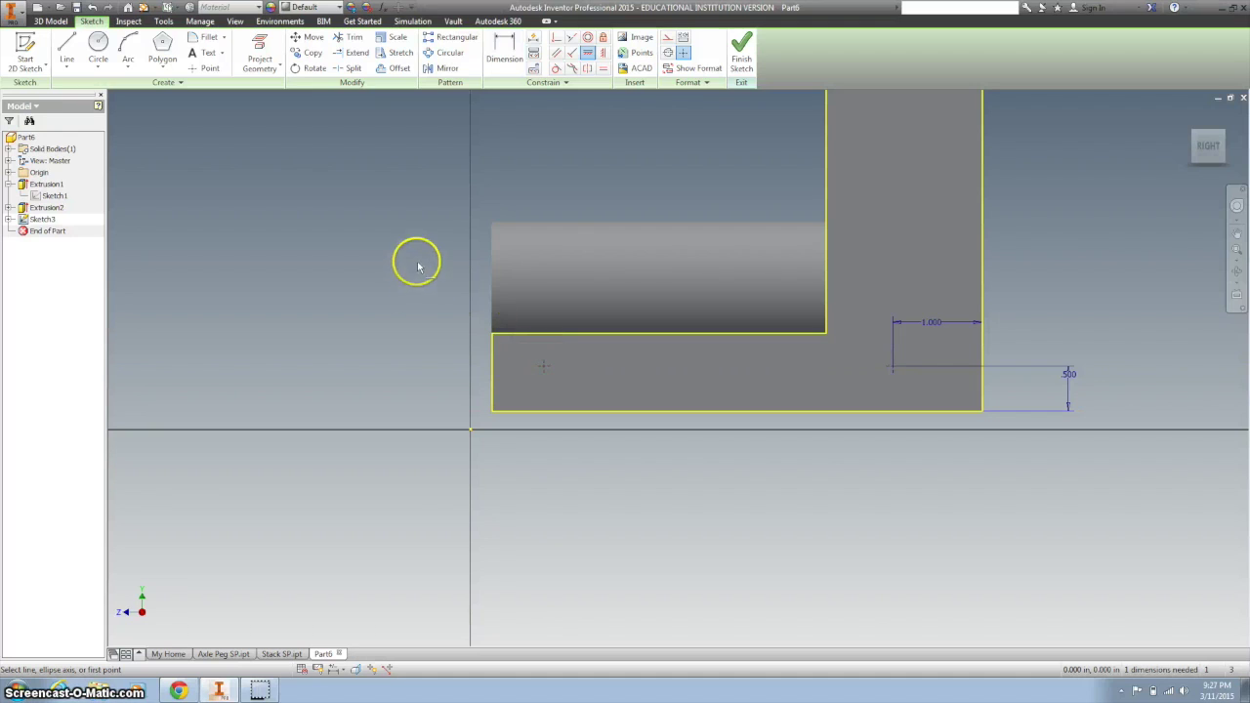
click(508, 57)
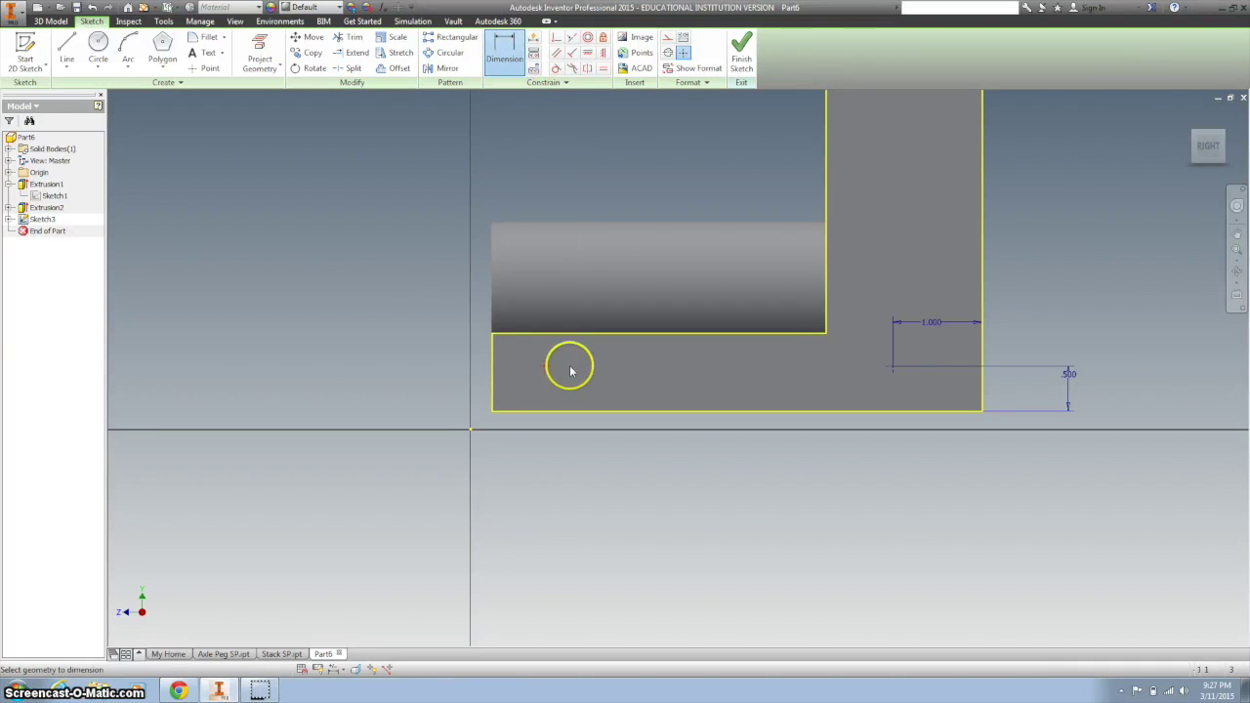
click(981, 349)
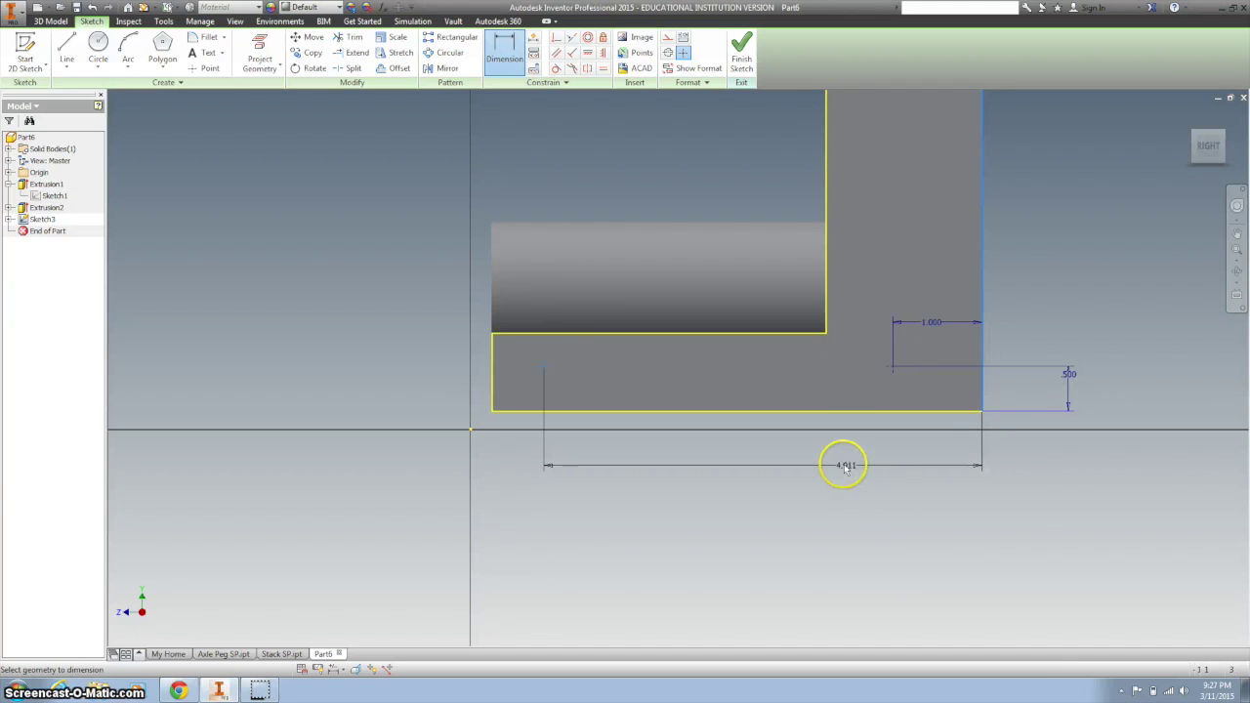
click(846, 466)
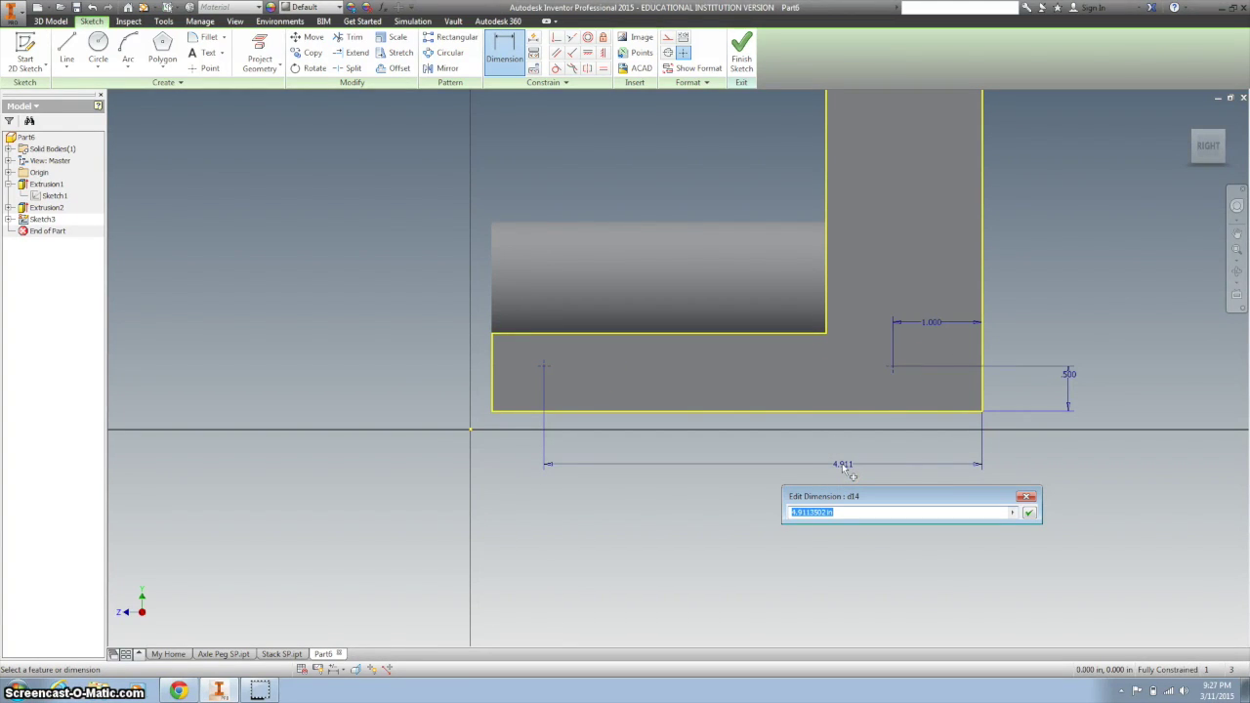
key(Return)
click(851, 356)
click(742, 49)
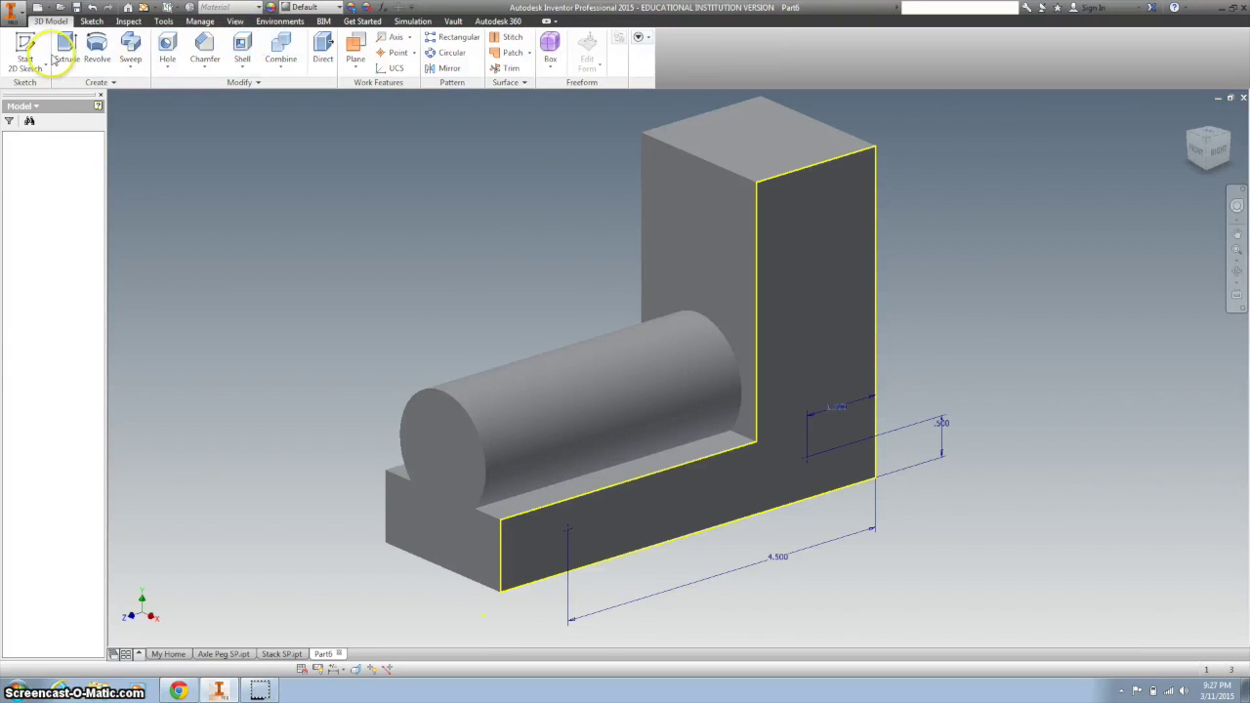
Create tapped 1/4-20 UNC holes at both sketch points with hole depth and thread depth of .875 in.
click(167, 49)
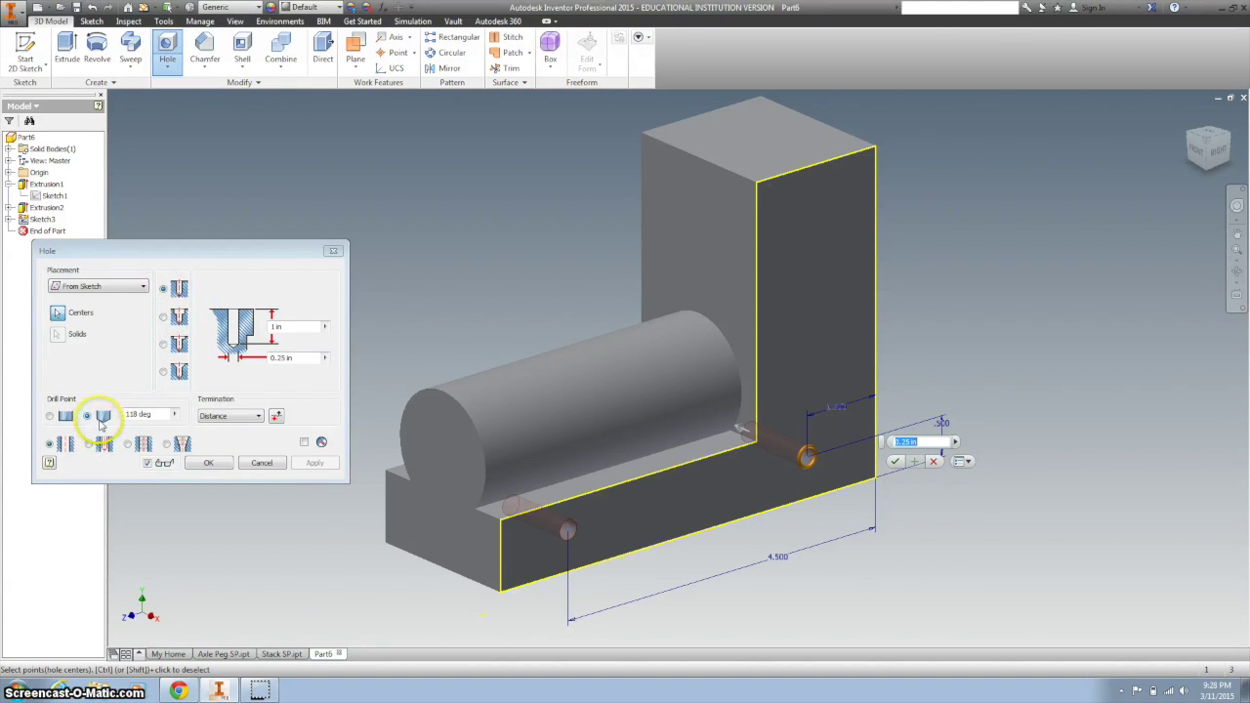
click(129, 446)
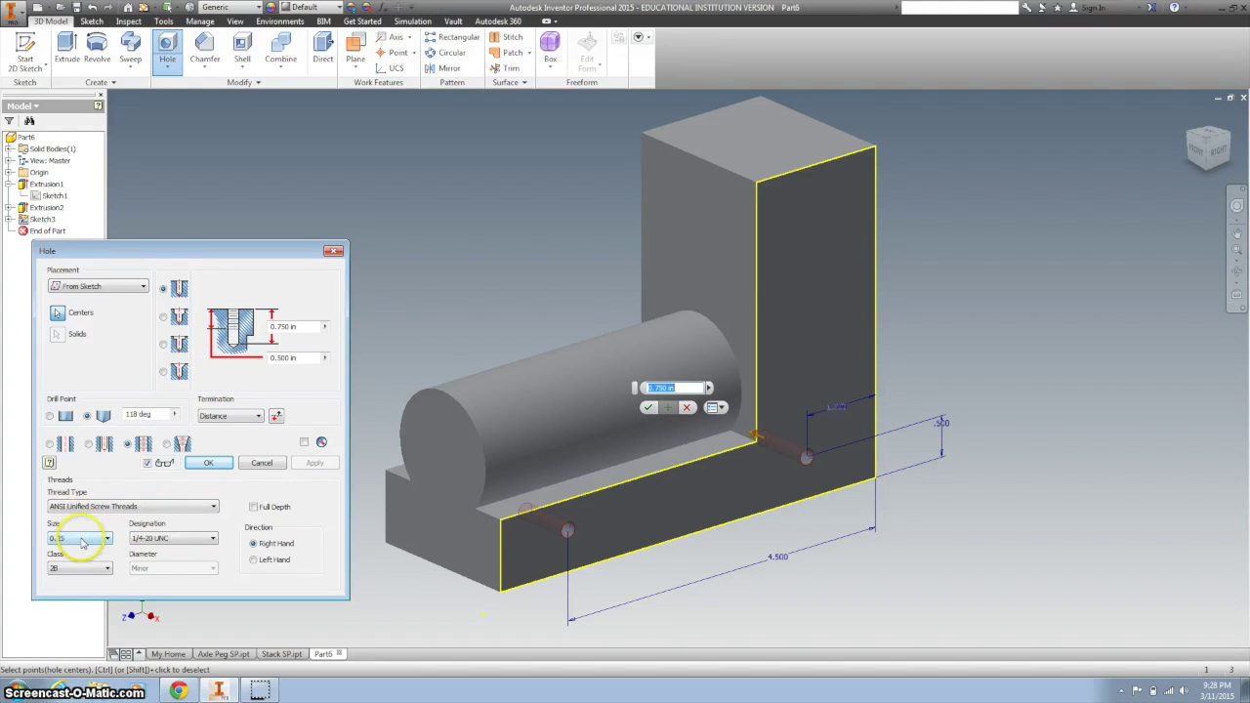
click(144, 542)
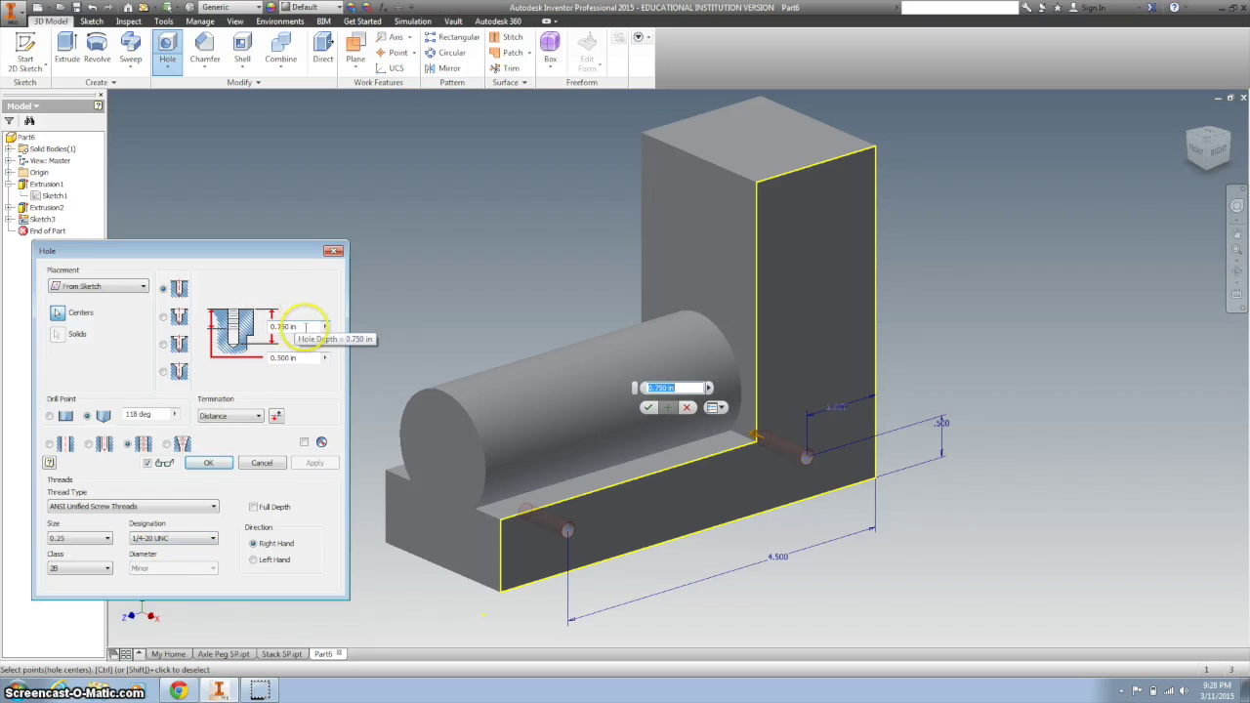
drag(306, 327, 274, 337)
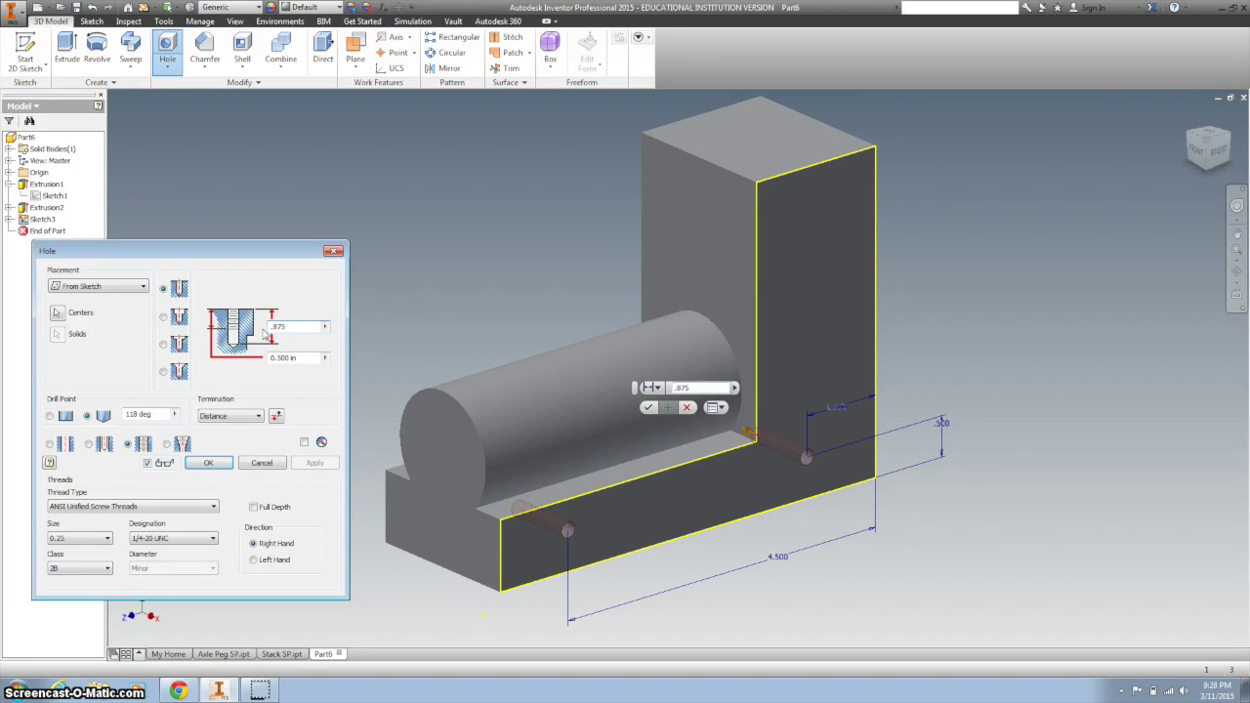
click(301, 357)
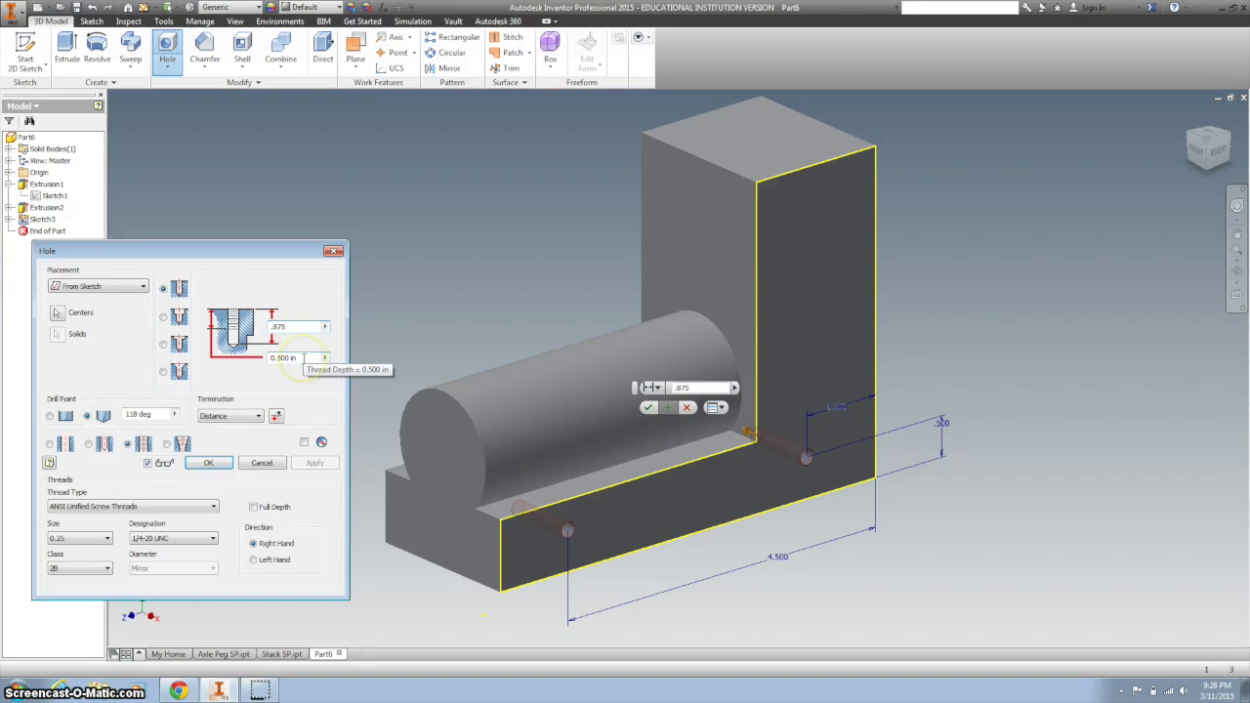
drag(304, 358, 272, 367)
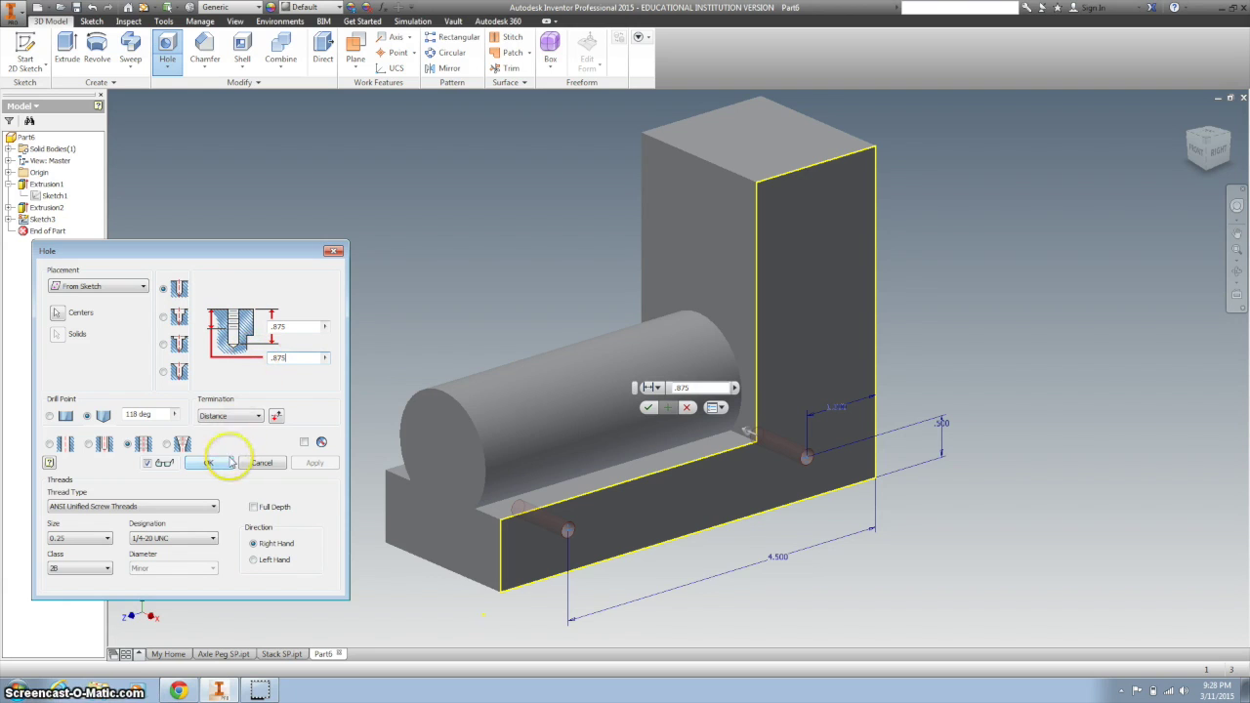
click(224, 465)
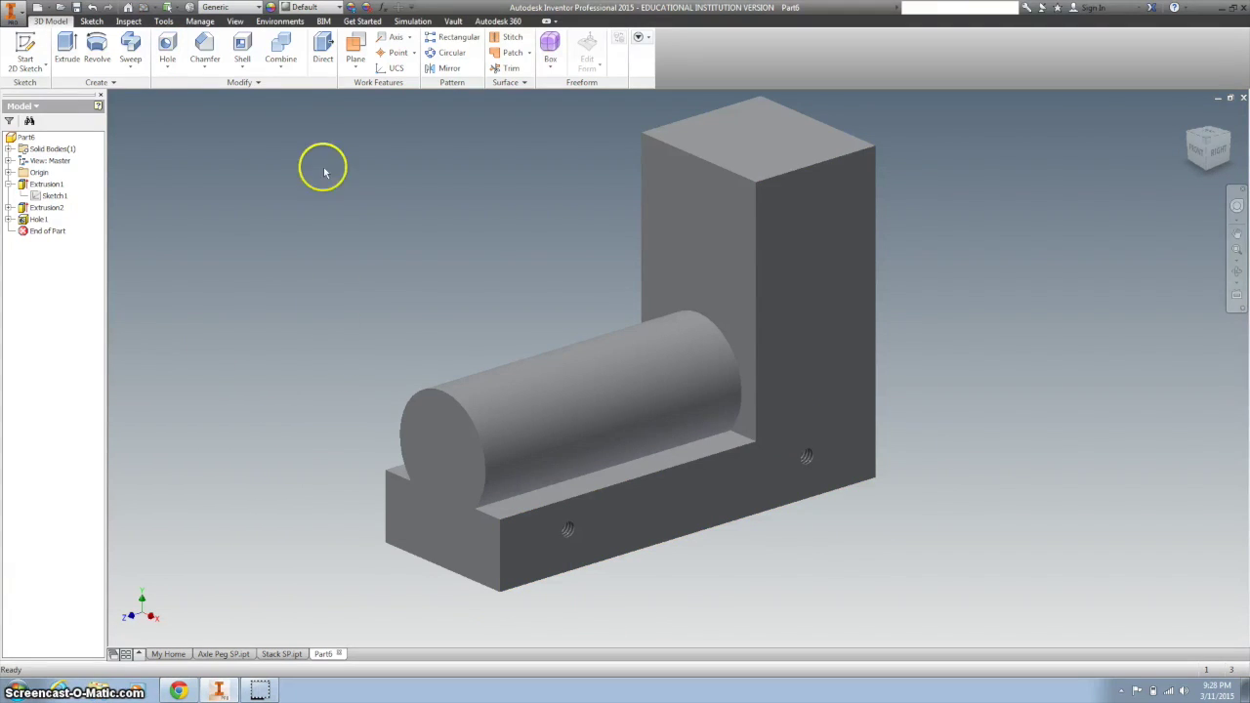
Create a work plane midway between the body's two opposite L-shaped side faces.
click(357, 66)
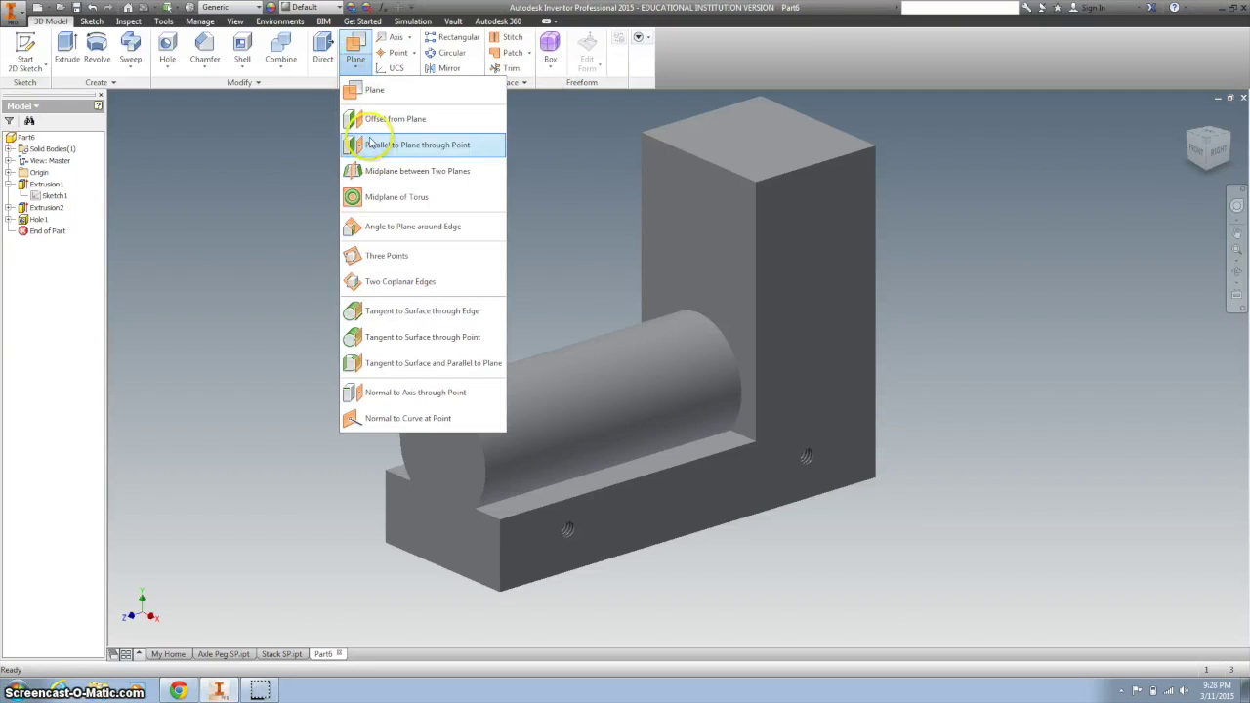
click(391, 170)
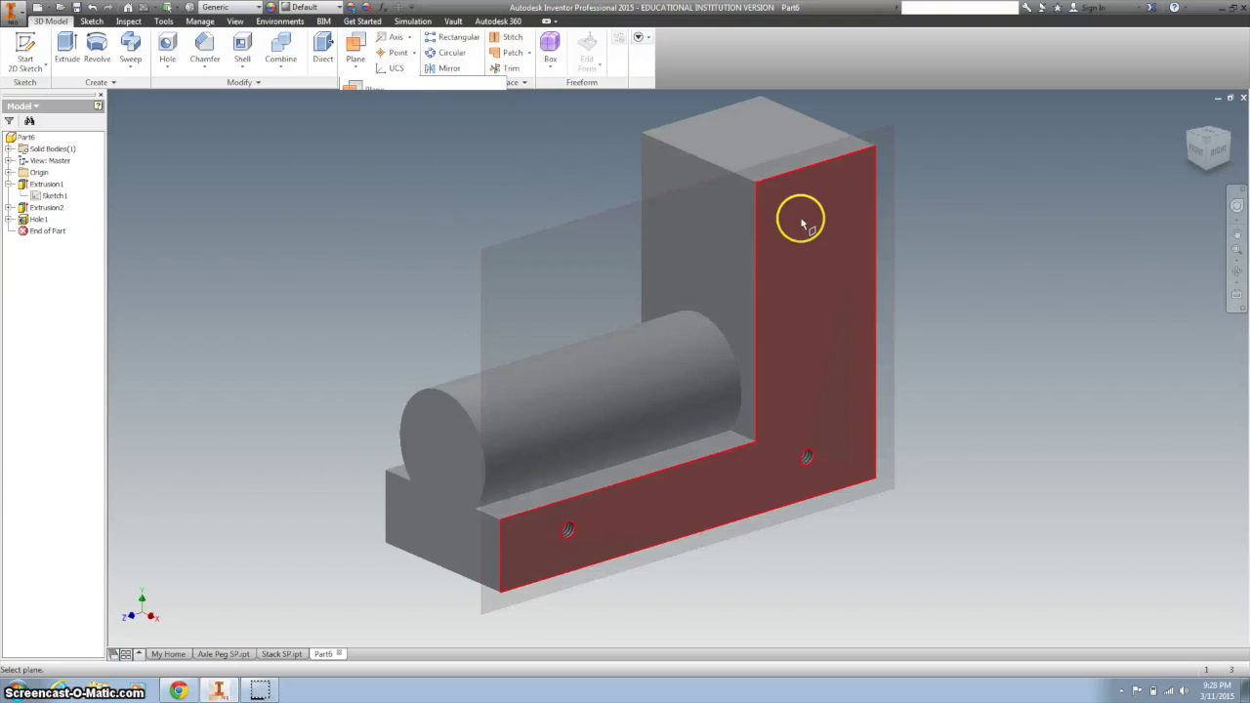
click(801, 224)
click(1193, 145)
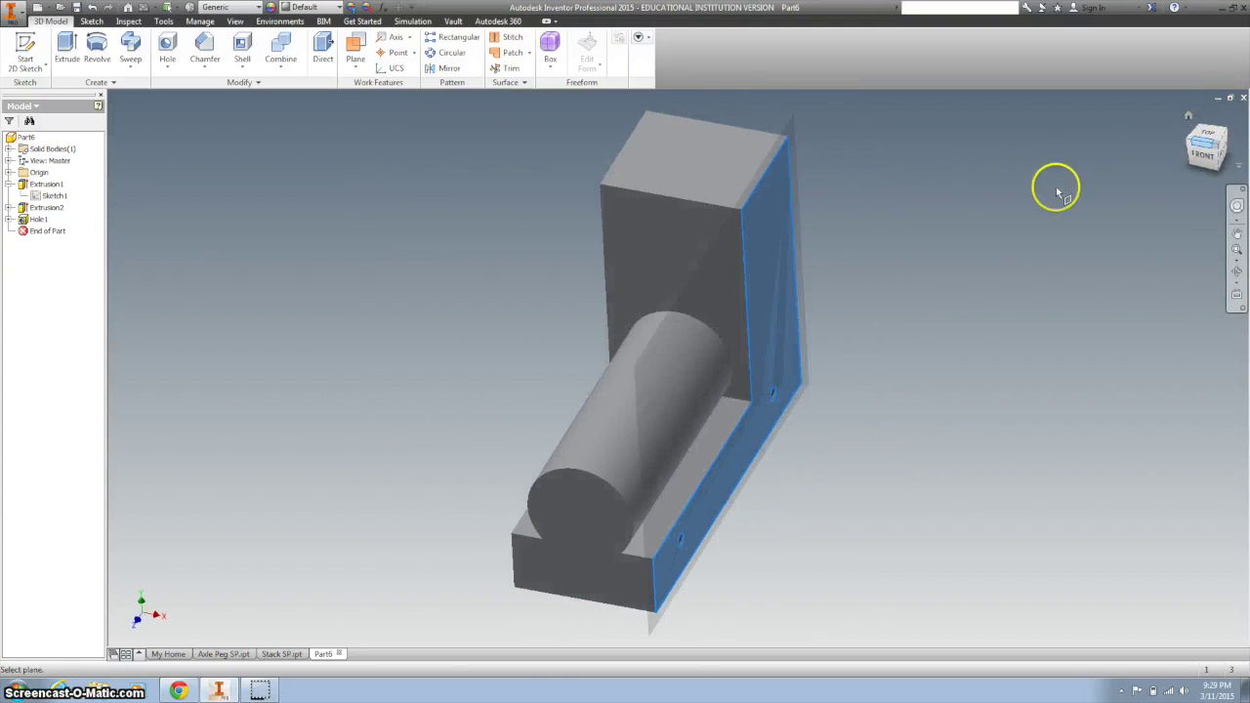
click(1198, 142)
click(1211, 136)
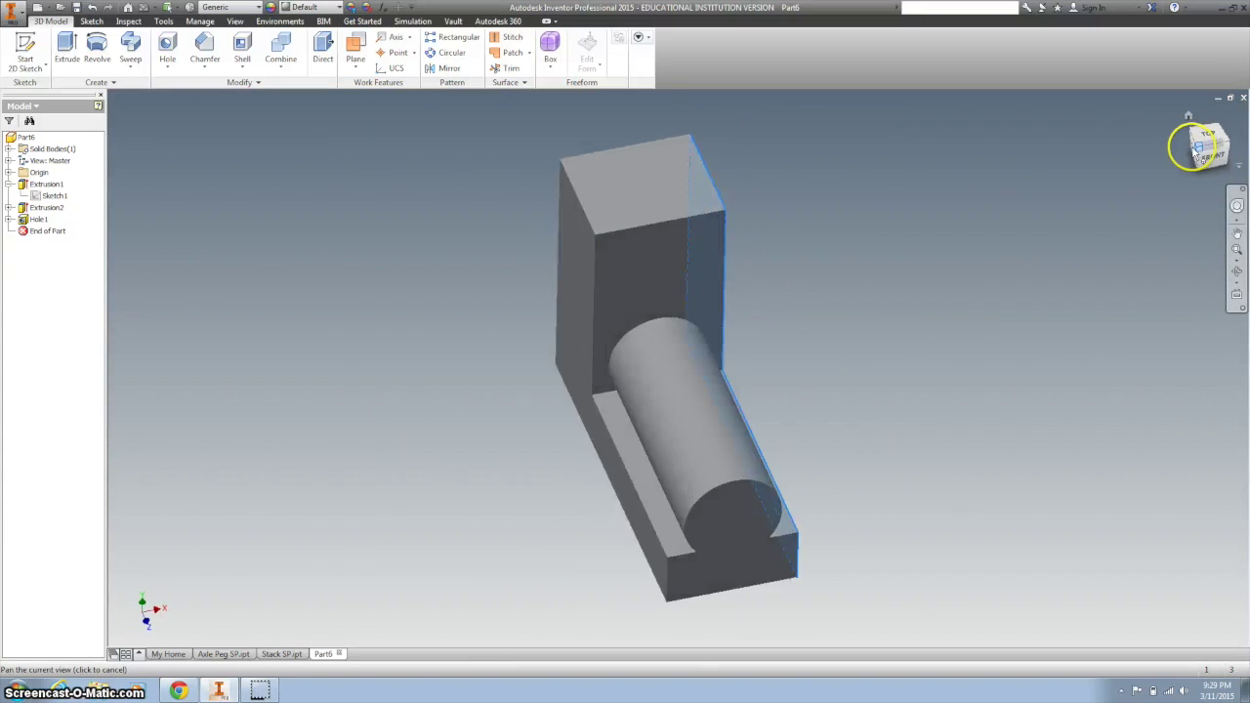
click(544, 307)
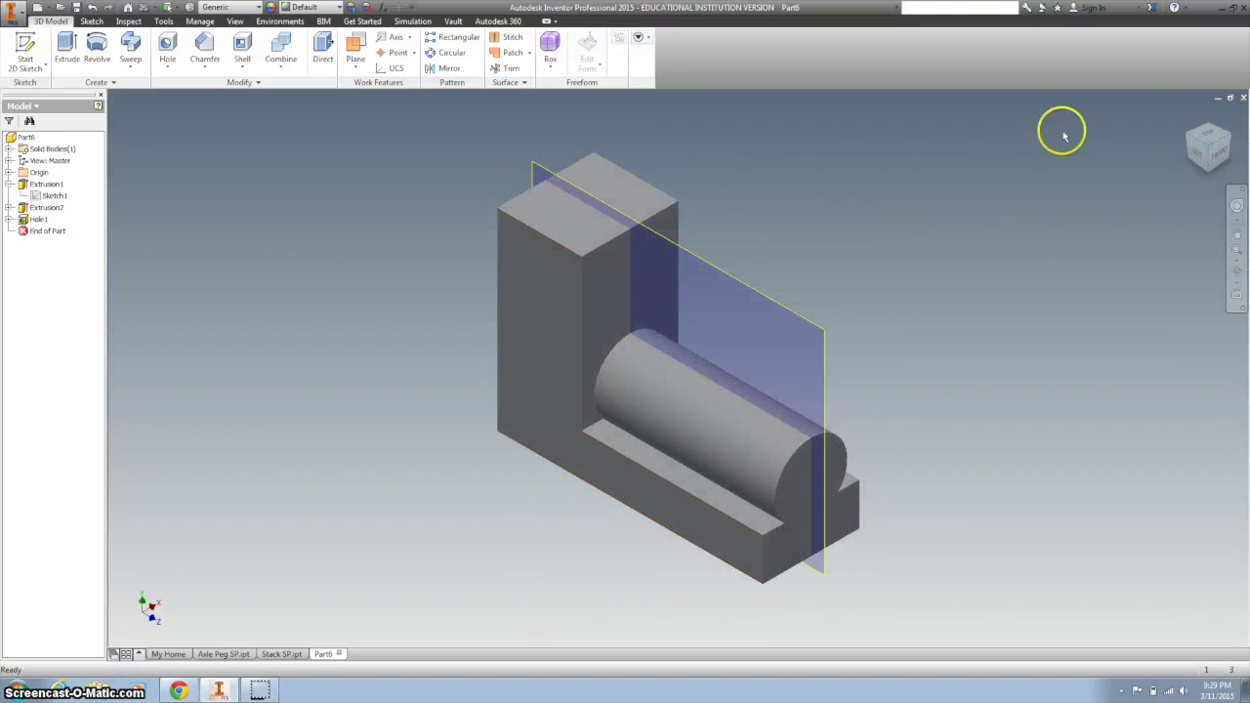
Mirror the two threaded holes across the midplane to the opposite side and hide the work plane.
click(1190, 118)
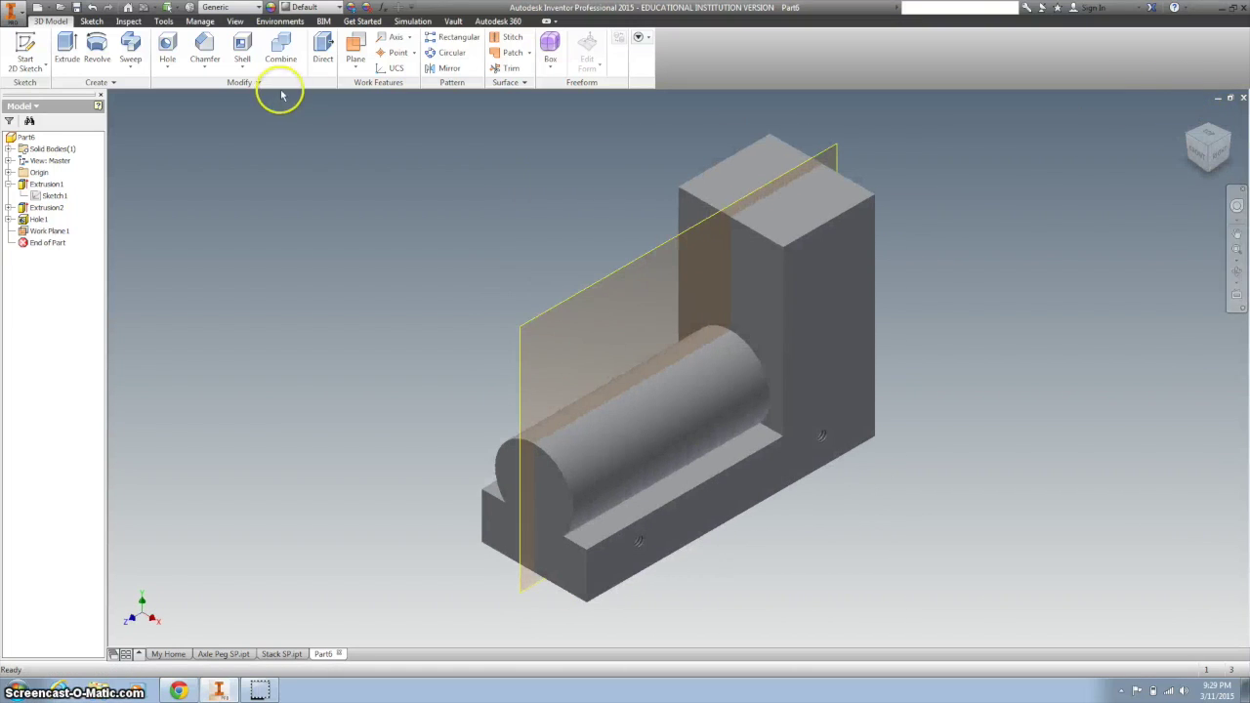
click(448, 69)
click(630, 538)
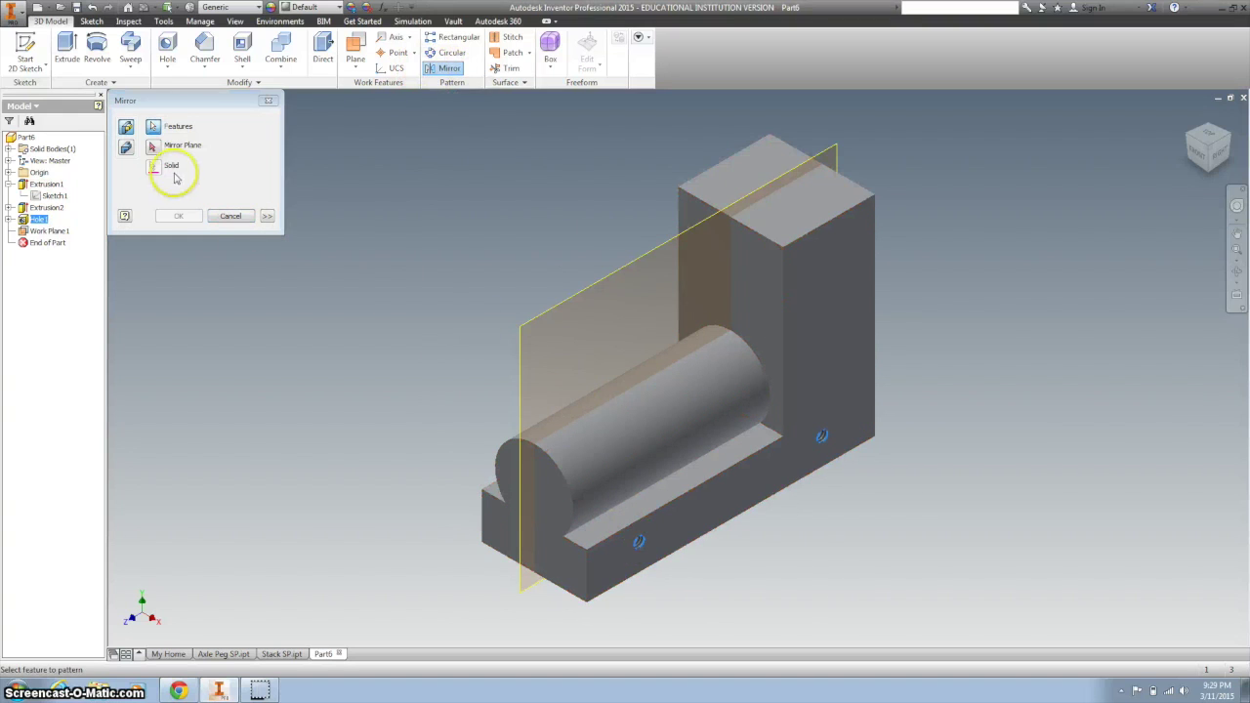
click(152, 144)
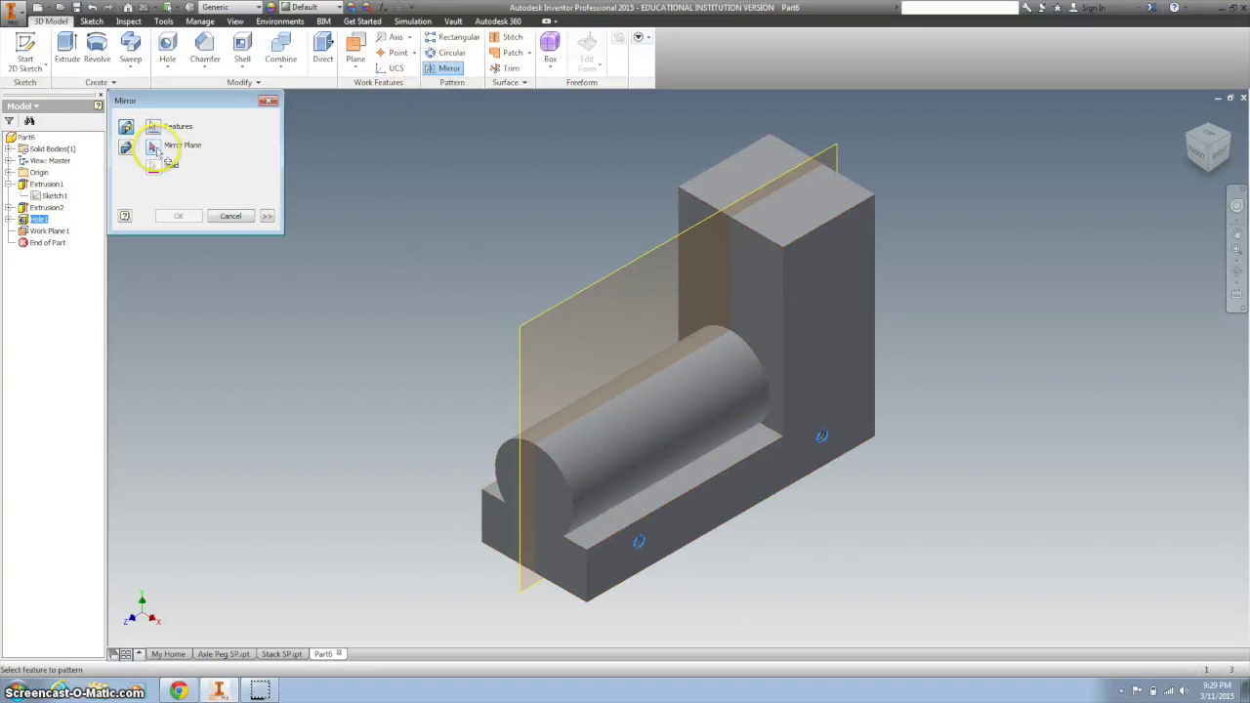
click(538, 324)
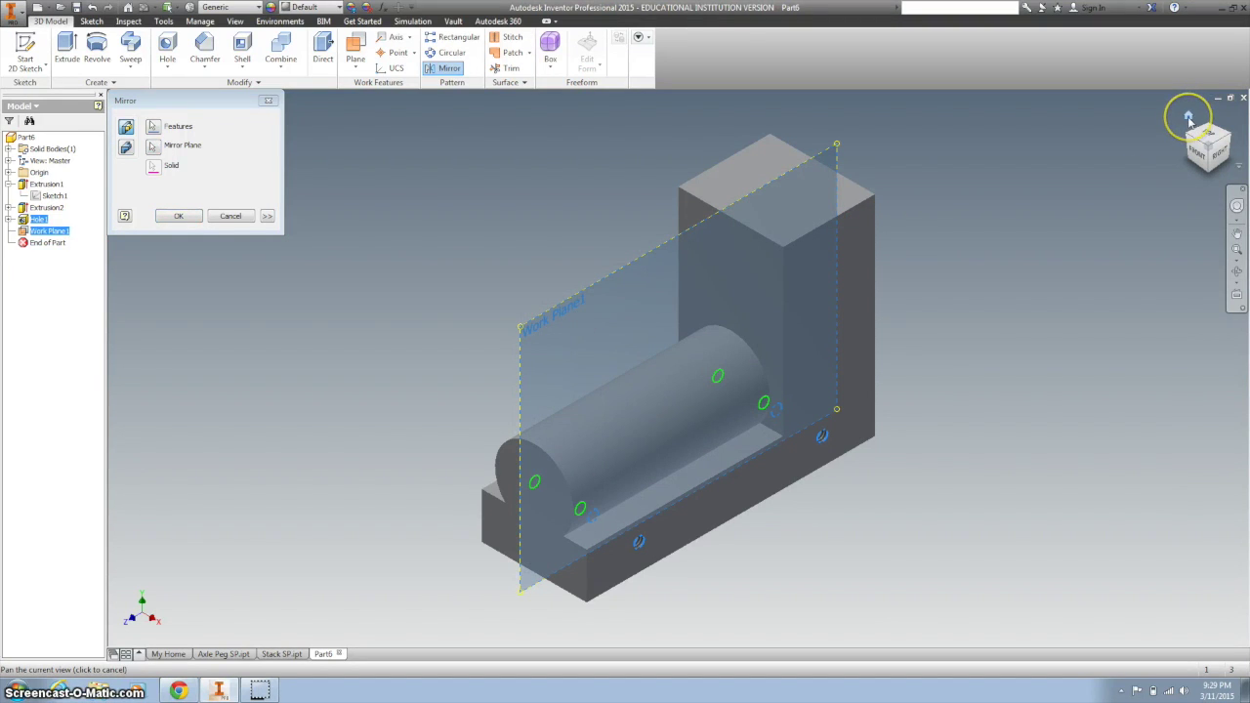
click(178, 215)
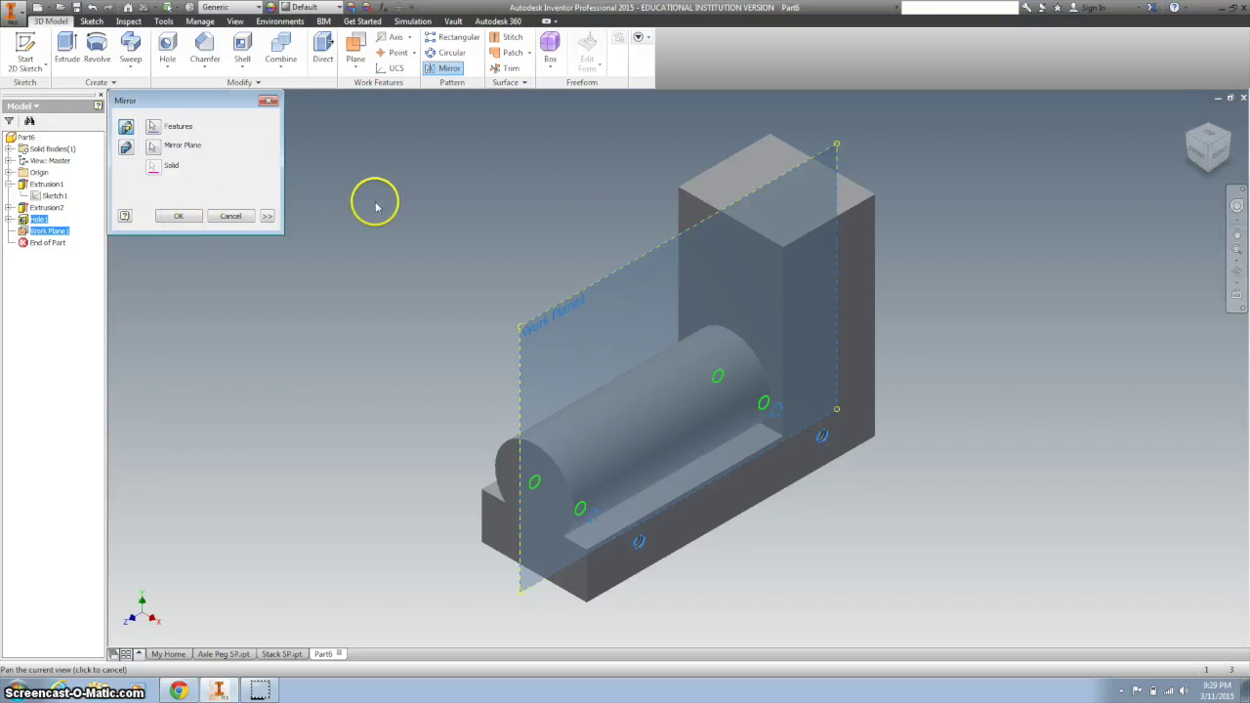
right_click(45, 234)
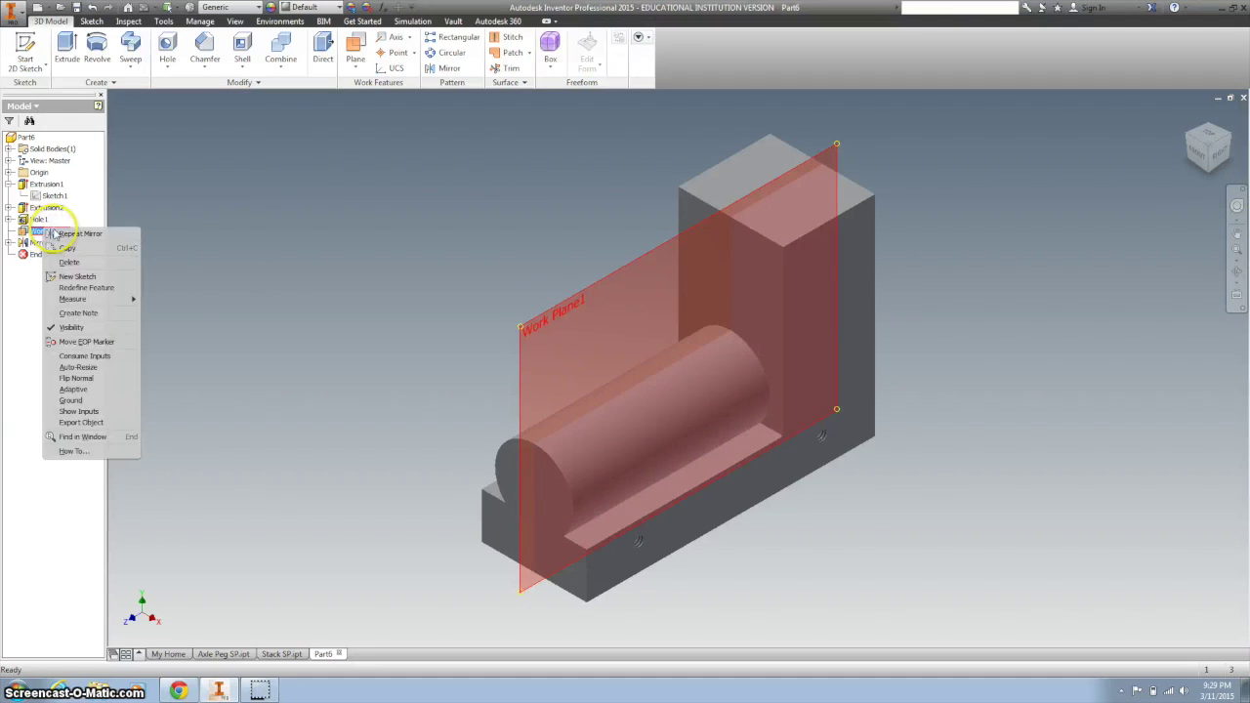
click(86, 326)
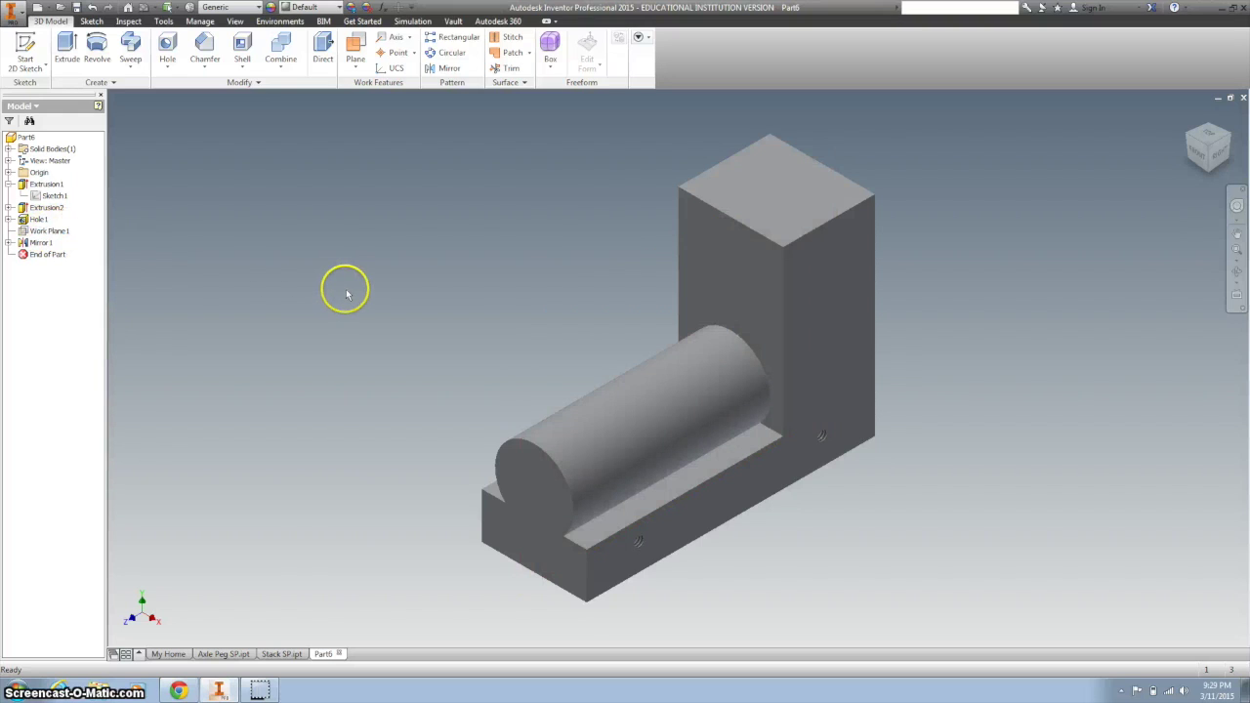
Save the part in the Train folder as "Train block SP".
click(14, 12)
click(45, 115)
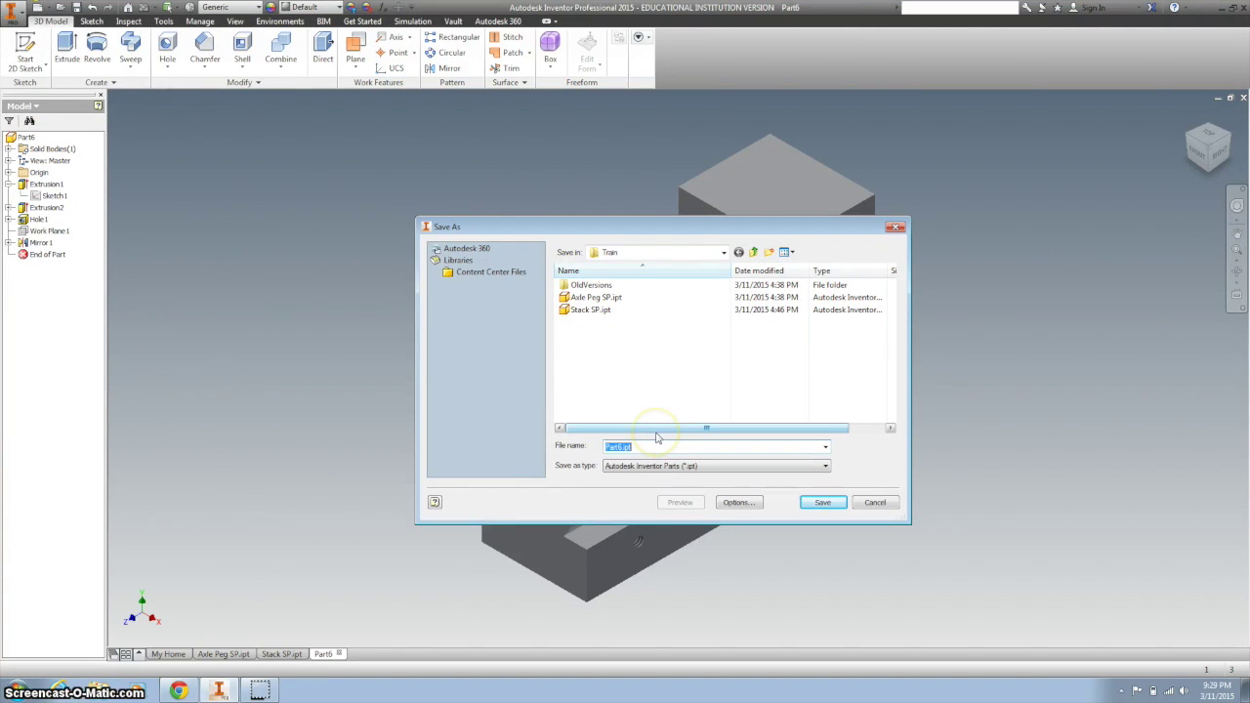
text(Train block SP)
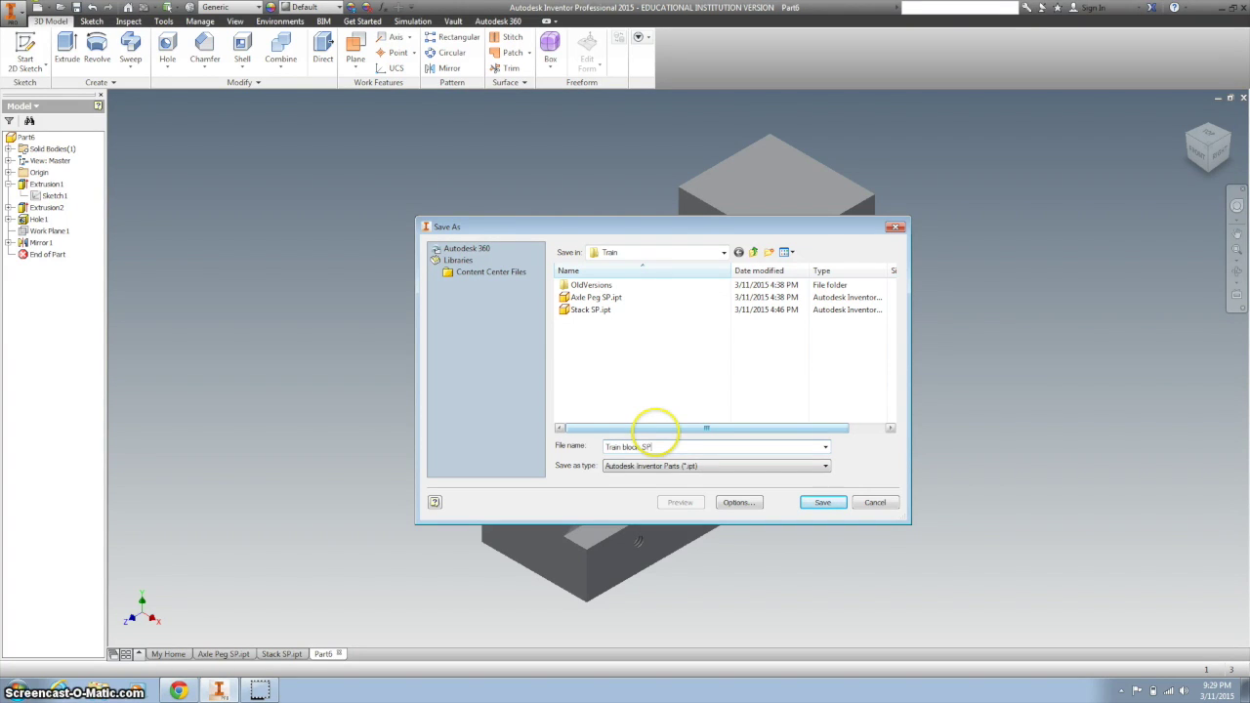
click(824, 503)
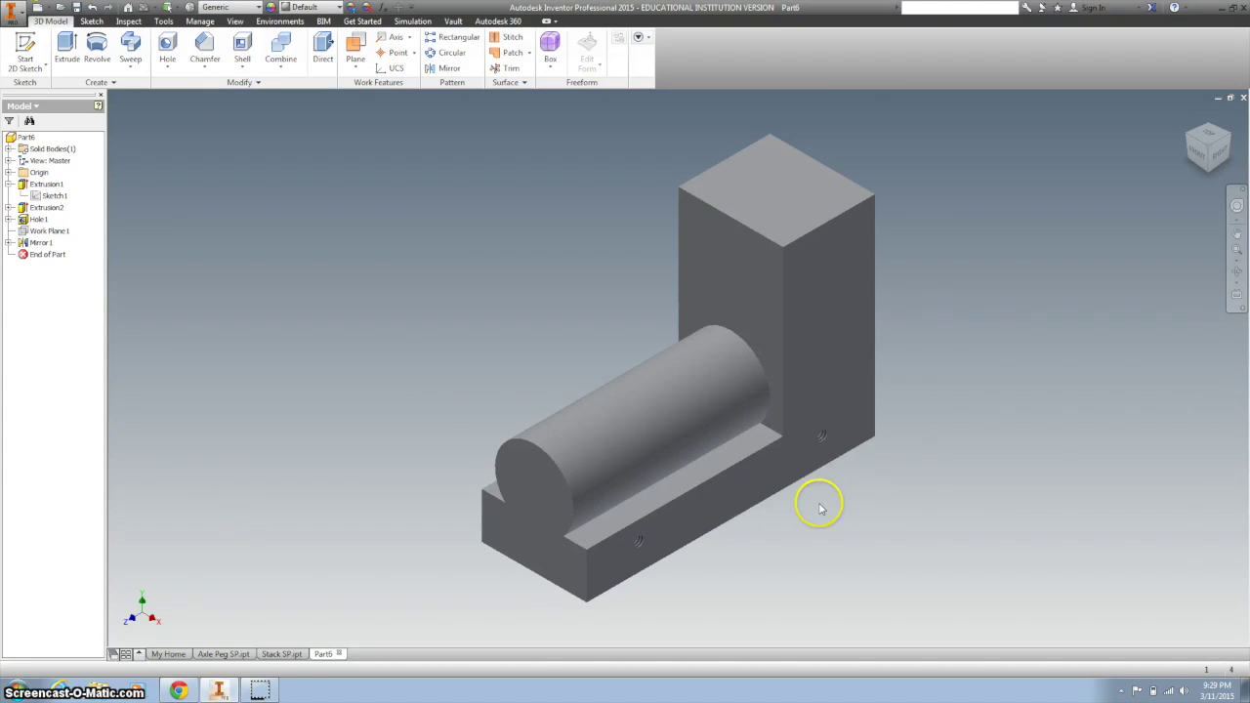